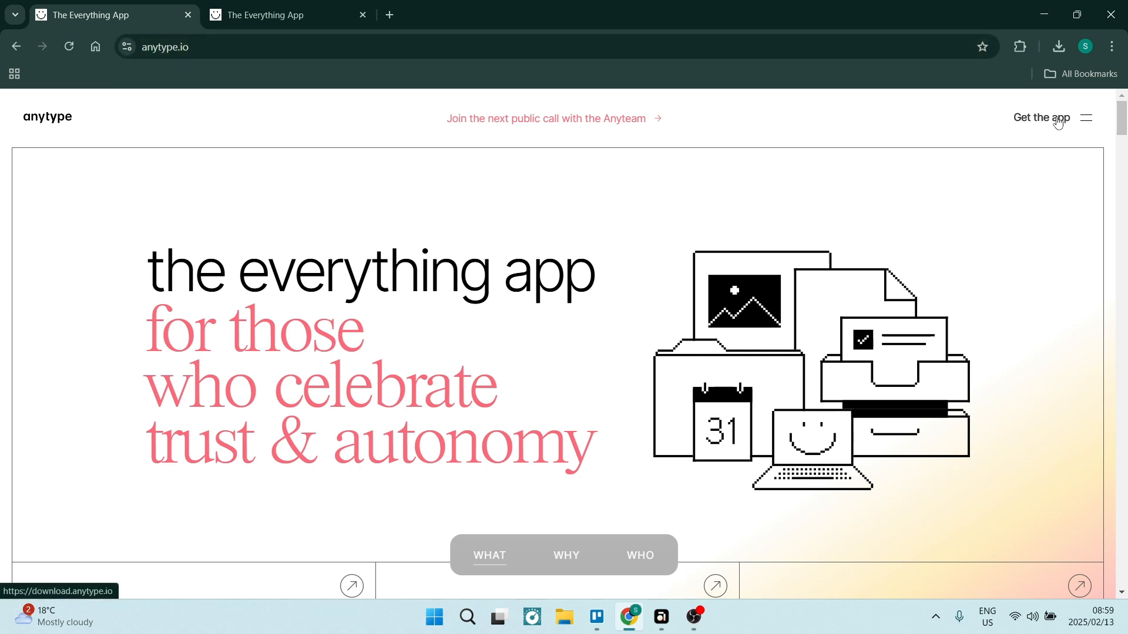
- View the Anytype download page, and switch to the Anytype desktop app
{"action": "left_click", "coordinate": [332, 13]}
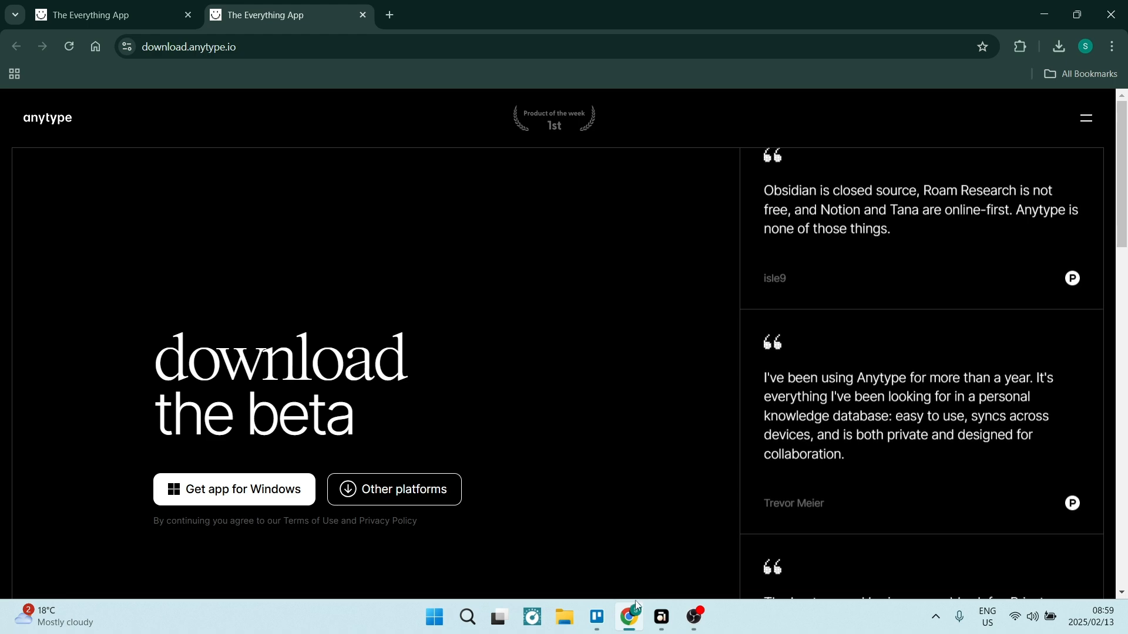
{"action": "left_click", "coordinate": [653, 620]}
{"action": "left_click", "coordinate": [652, 620]}
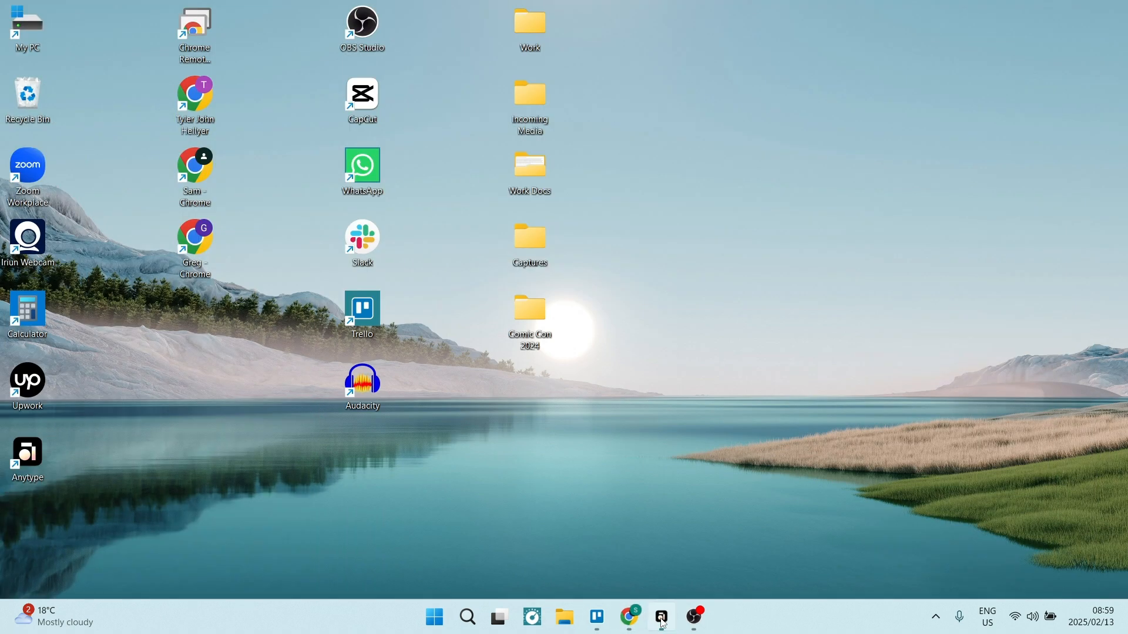
{"action": "left_click", "coordinate": [652, 620]}
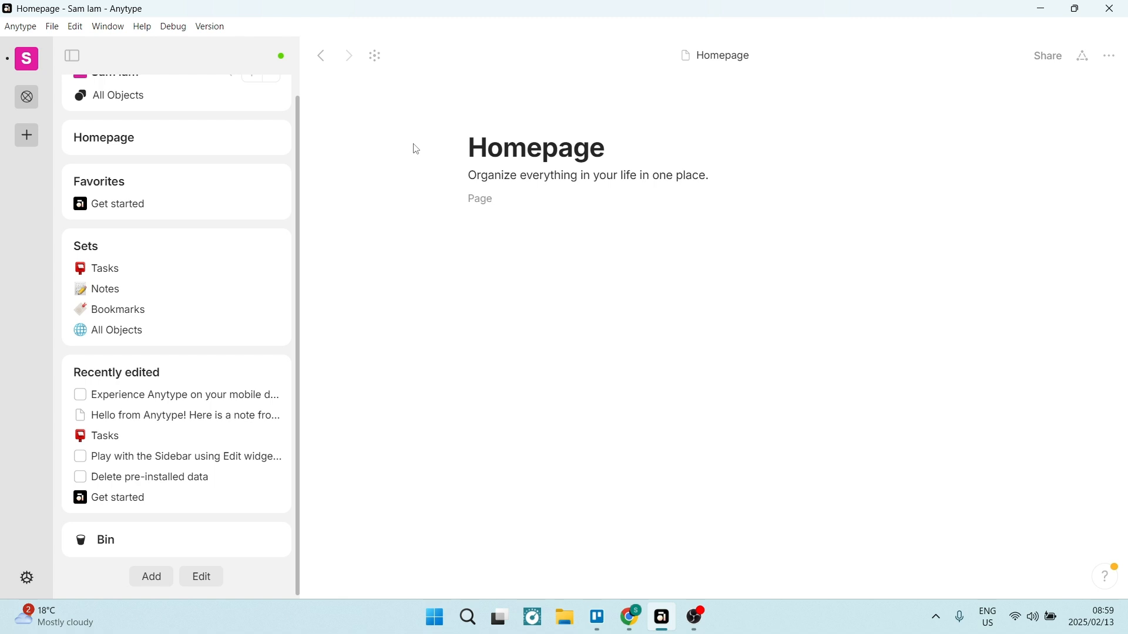
- Review the object types available for creation in the current space, and close the list
{"action": "scroll", "coordinate": [229, 277], "scroll_direction": "up", "scroll_amount": 1}
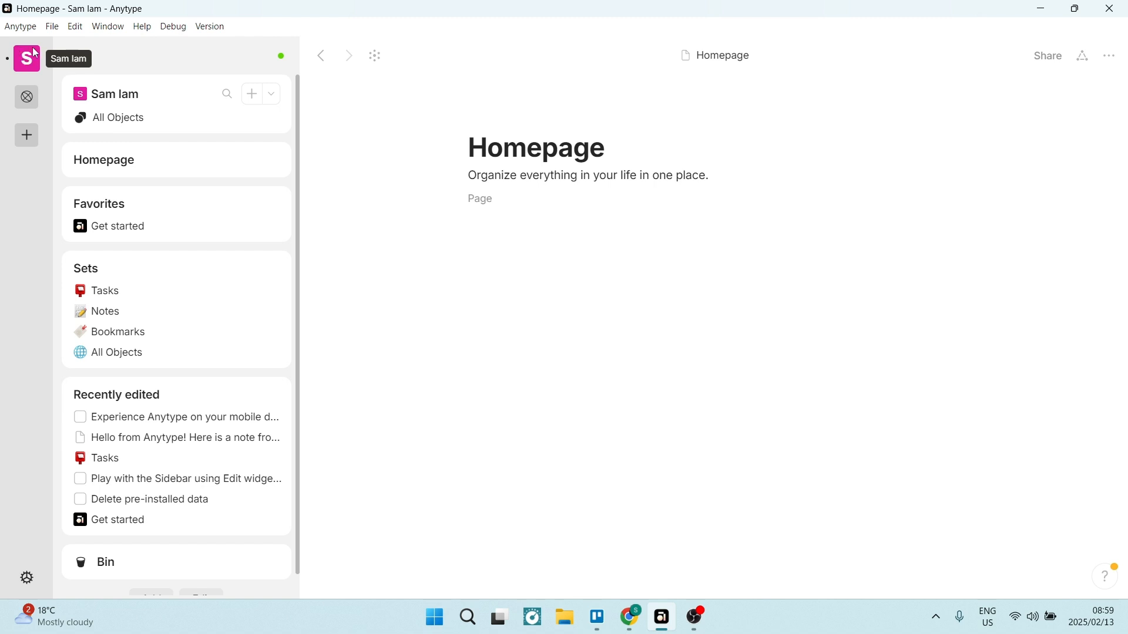
{"action": "left_click", "coordinate": [271, 95]}
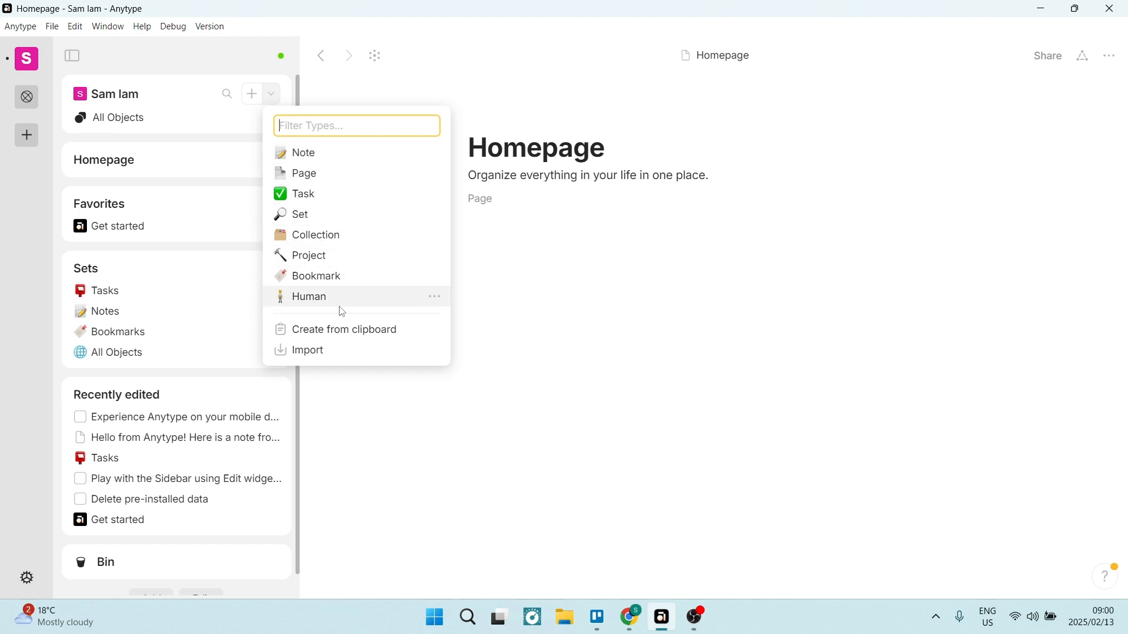
{"action": "left_click", "coordinate": [187, 66]}
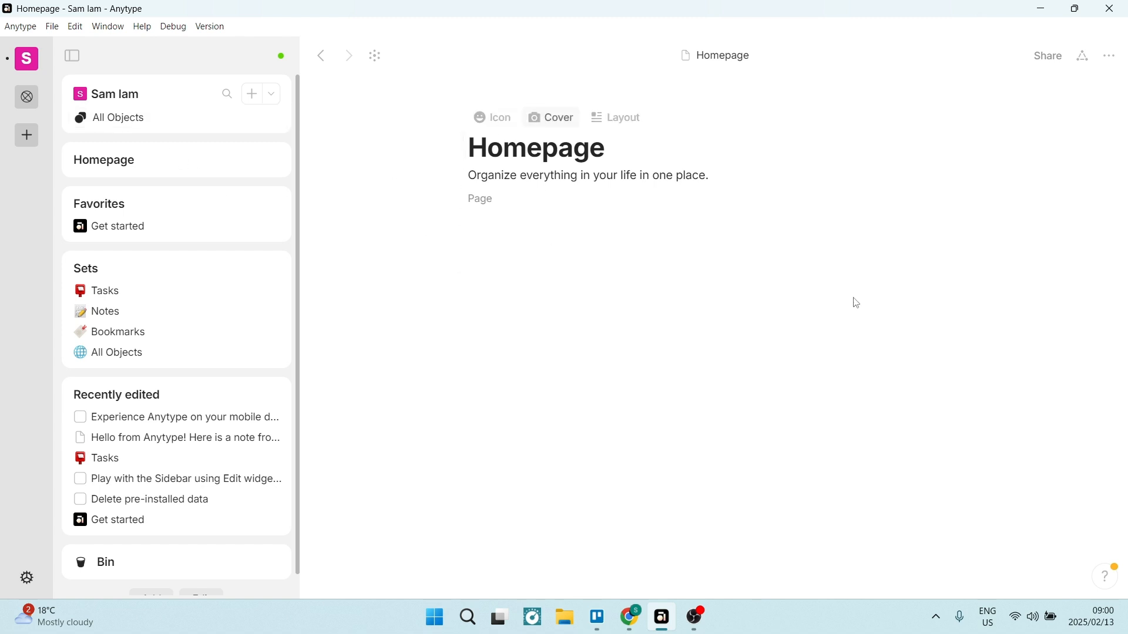
- Open the experience gallery and browse the ready-made experiences in the Dashboard category
{"action": "left_click", "coordinate": [32, 97]}
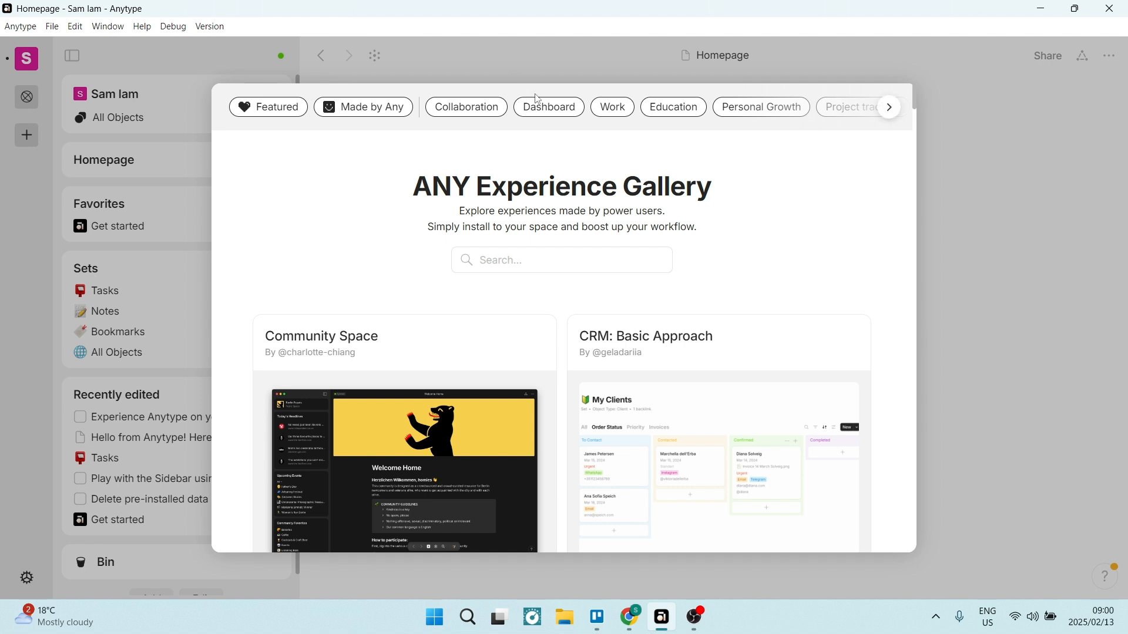
{"action": "left_click", "coordinate": [564, 117]}
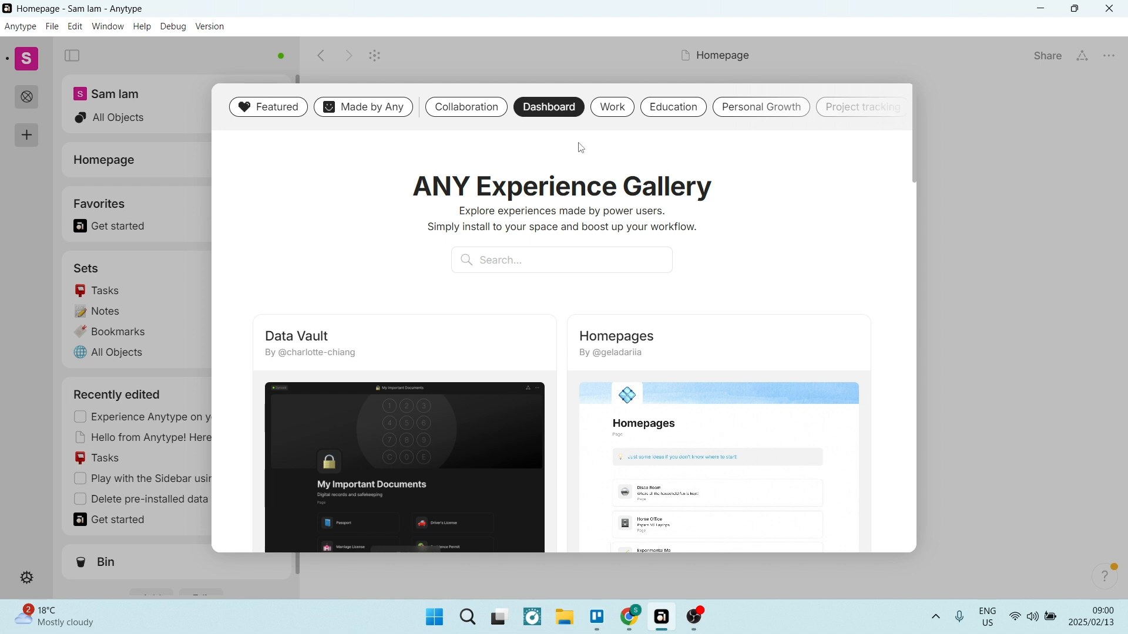
{"action": "scroll", "coordinate": [476, 246], "scroll_direction": "down", "scroll_amount": 4}
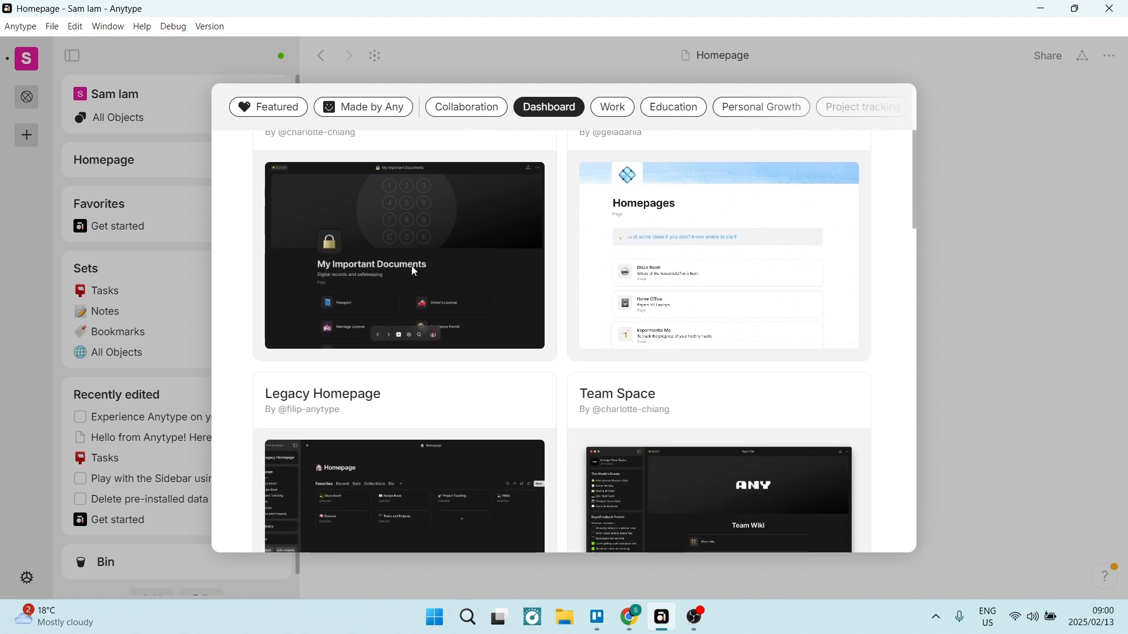
{"action": "scroll", "coordinate": [686, 270], "scroll_direction": "down", "scroll_amount": 8}
{"action": "scroll", "coordinate": [685, 281], "scroll_direction": "down", "scroll_amount": 8}
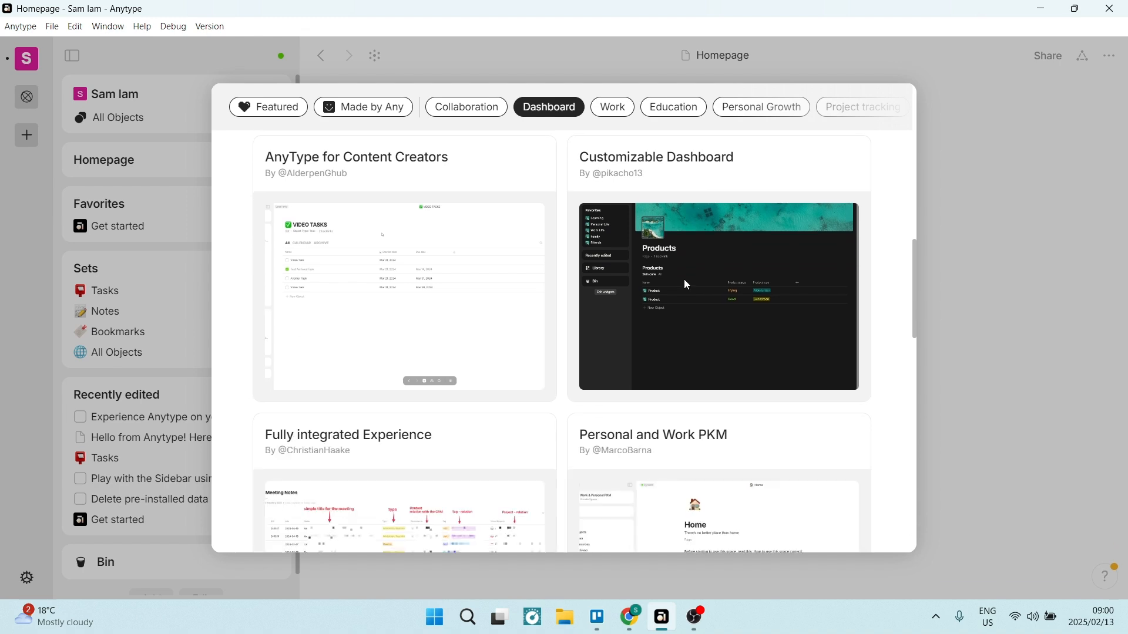
{"action": "scroll", "coordinate": [673, 350], "scroll_direction": "up", "scroll_amount": 1}
{"action": "scroll", "coordinate": [673, 350], "scroll_direction": "down", "scroll_amount": 5}
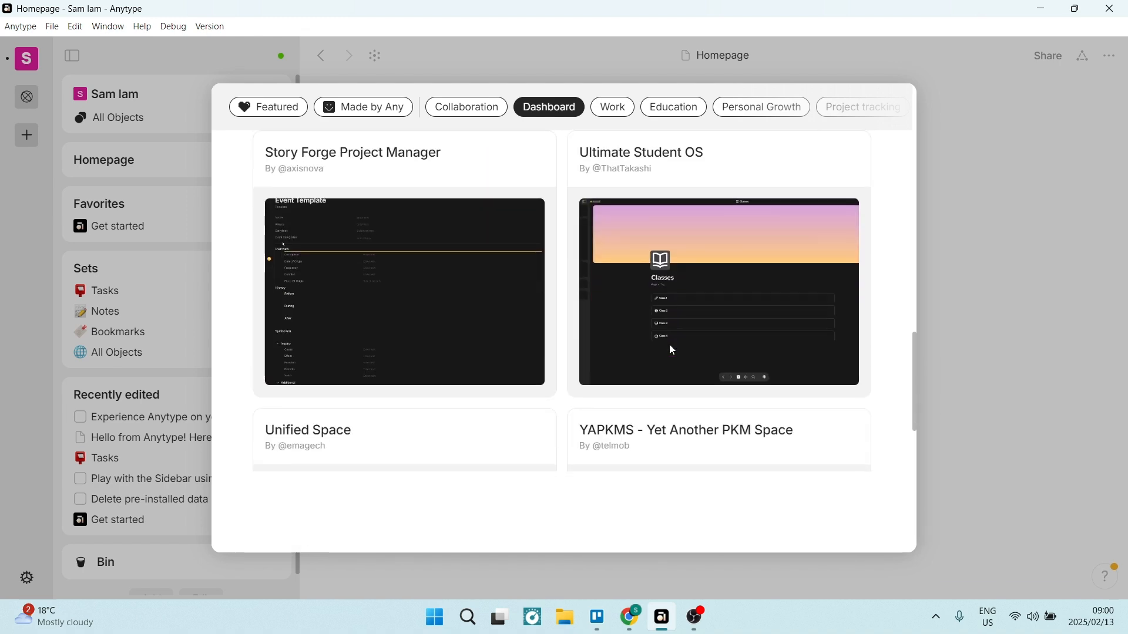
{"action": "scroll", "coordinate": [673, 350], "scroll_direction": "up", "scroll_amount": 8}
{"action": "scroll", "coordinate": [673, 350], "scroll_direction": "up", "scroll_amount": 10}
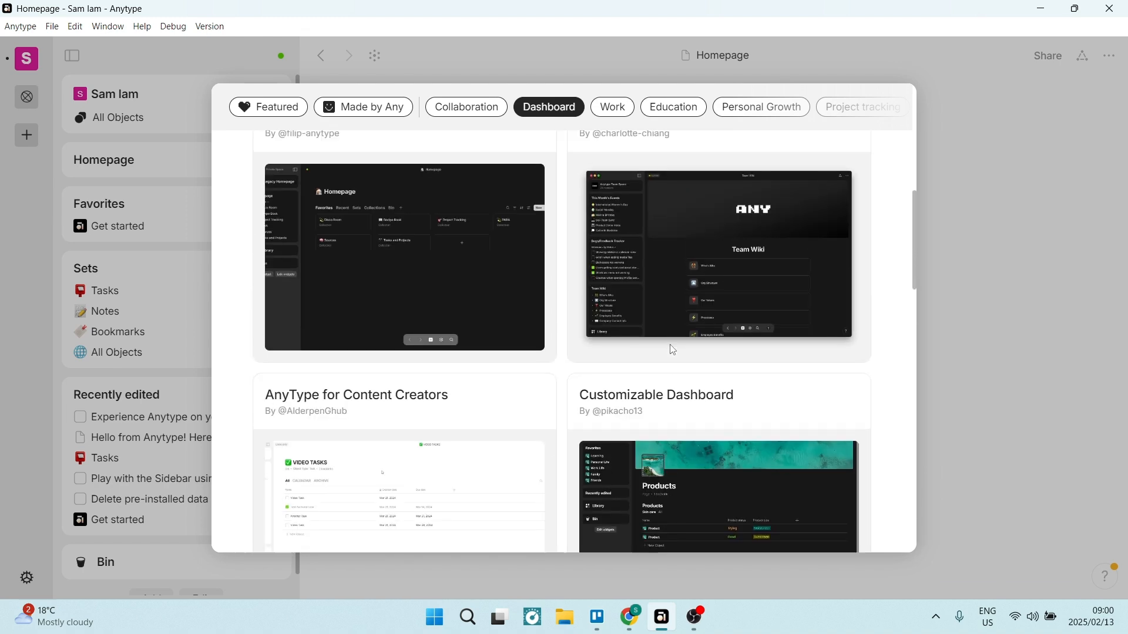
{"action": "scroll", "coordinate": [672, 350], "scroll_direction": "down", "scroll_amount": 6}
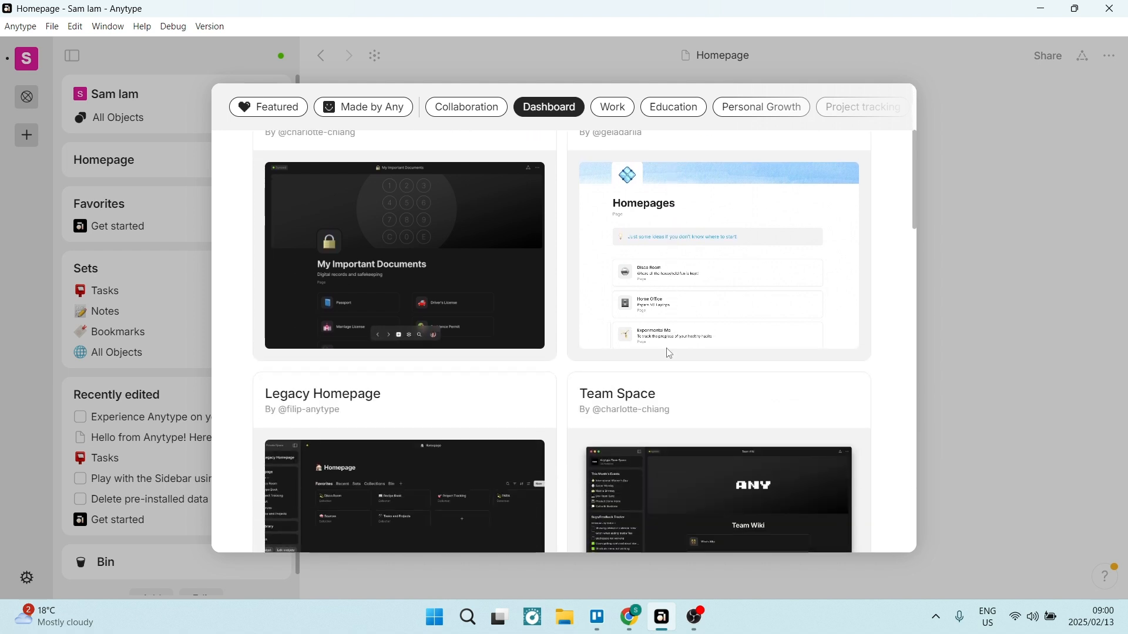
{"action": "scroll", "coordinate": [670, 353], "scroll_direction": "up", "scroll_amount": 4}
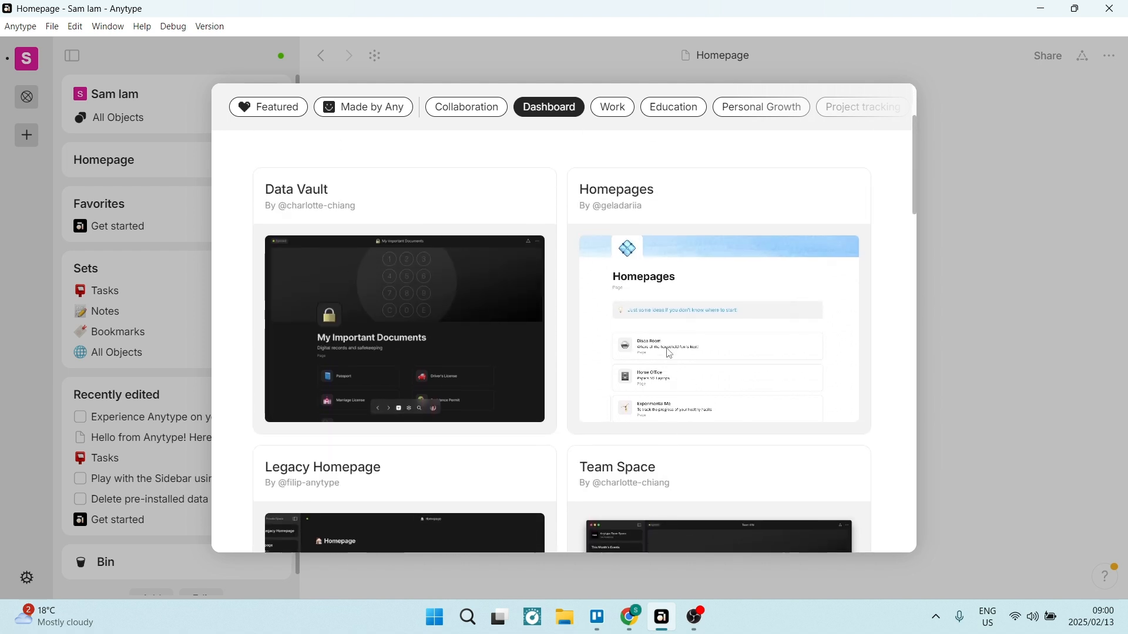
- Install the Data Vault experience into the existing personal space
{"action": "left_click", "coordinate": [415, 305]}
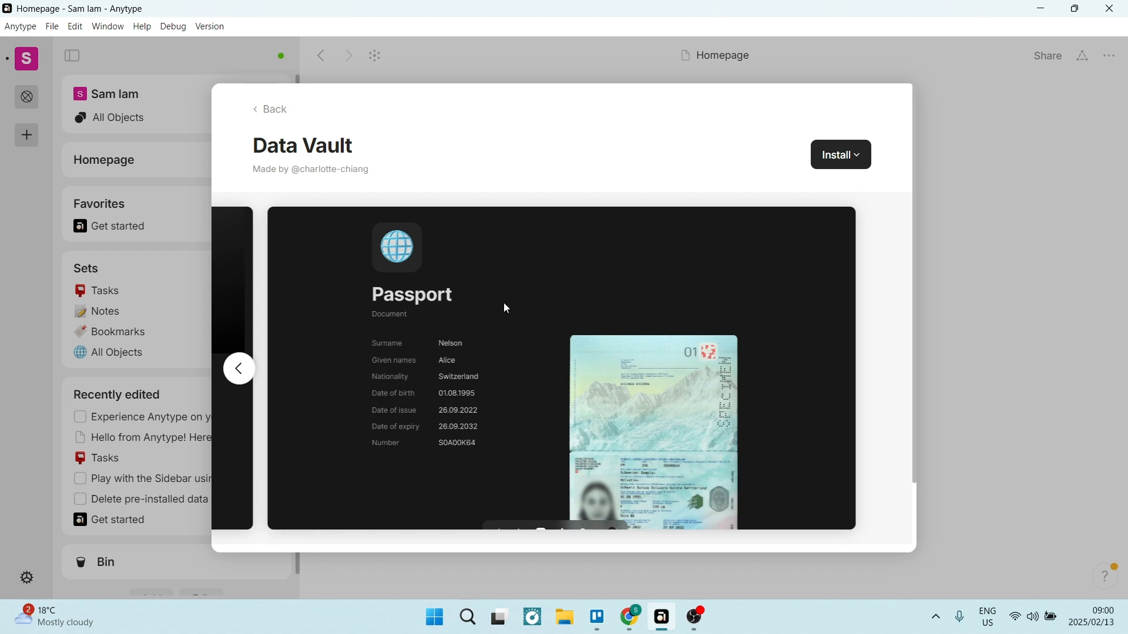
{"action": "left_click", "coordinate": [866, 154]}
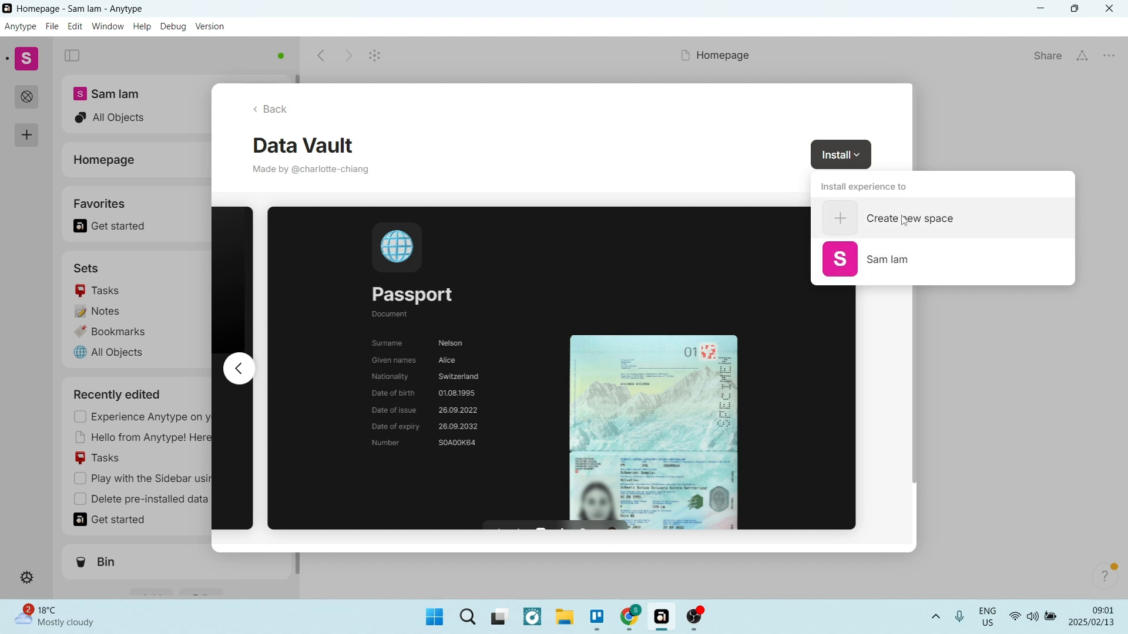
{"action": "left_click", "coordinate": [880, 263]}
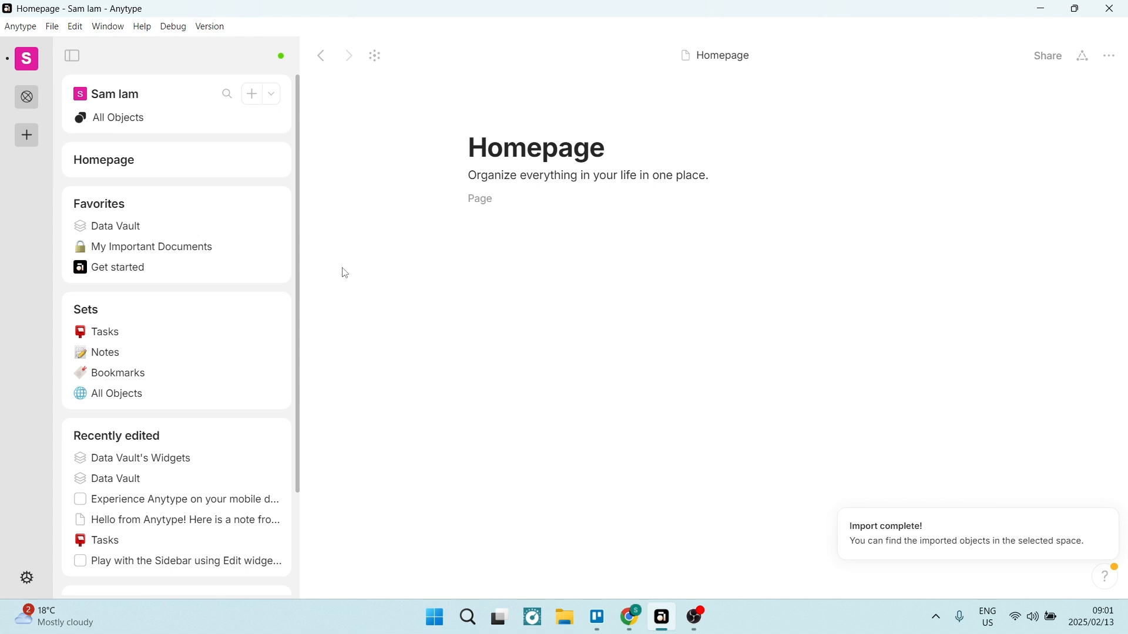
- Create a new untitled space from scratch, and return to the original personal space
{"action": "left_click", "coordinate": [28, 144]}
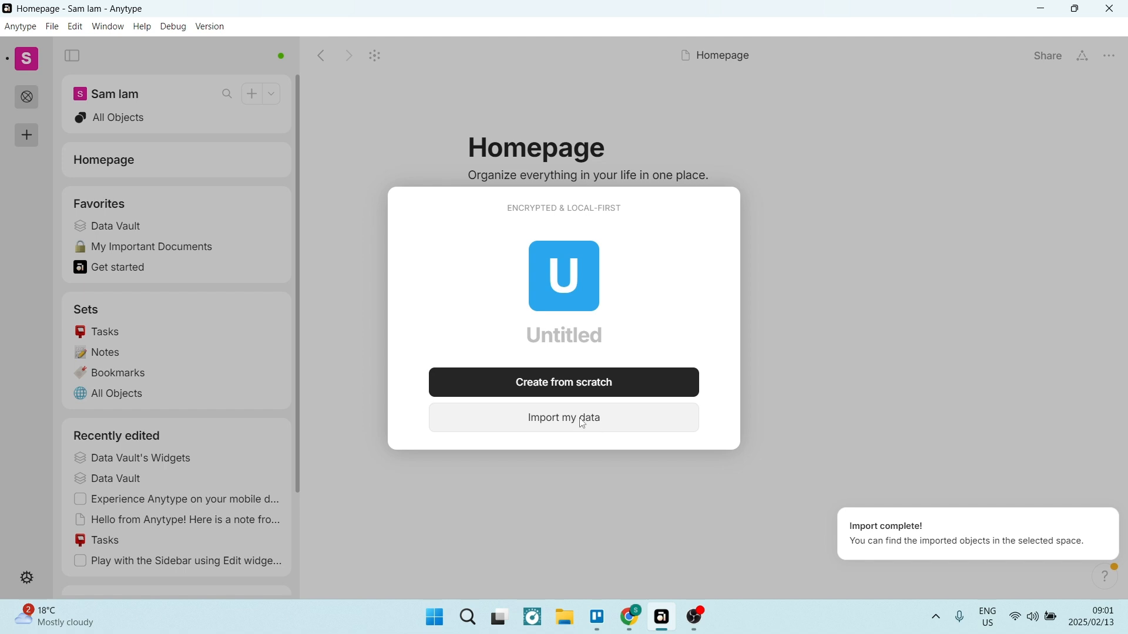
{"action": "left_click", "coordinate": [577, 385]}
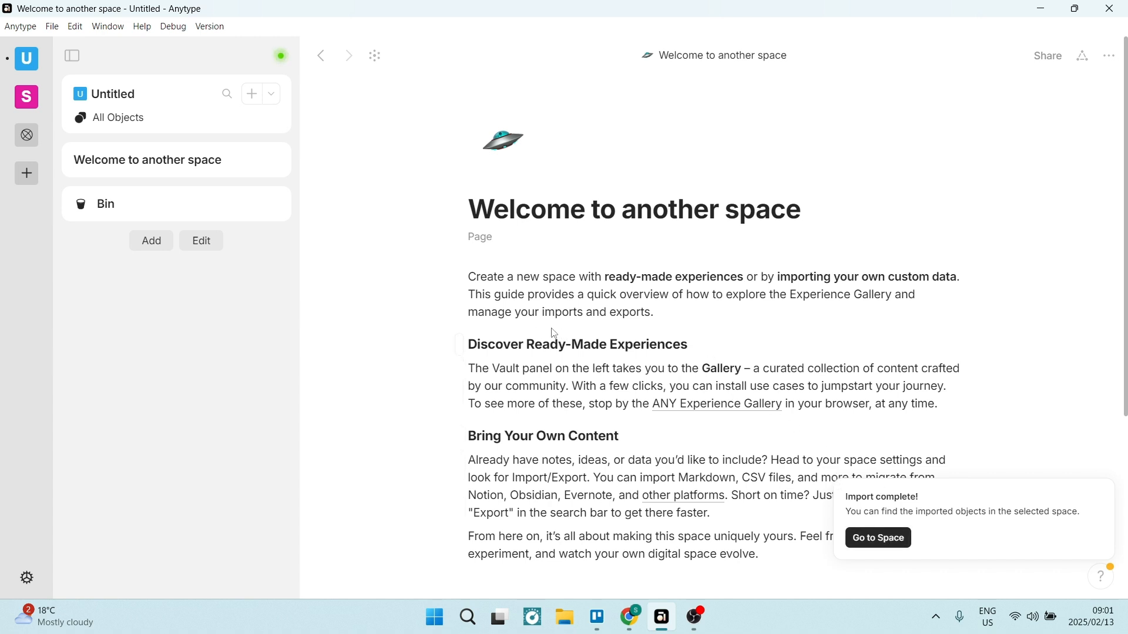
{"action": "left_click", "coordinate": [23, 89]}
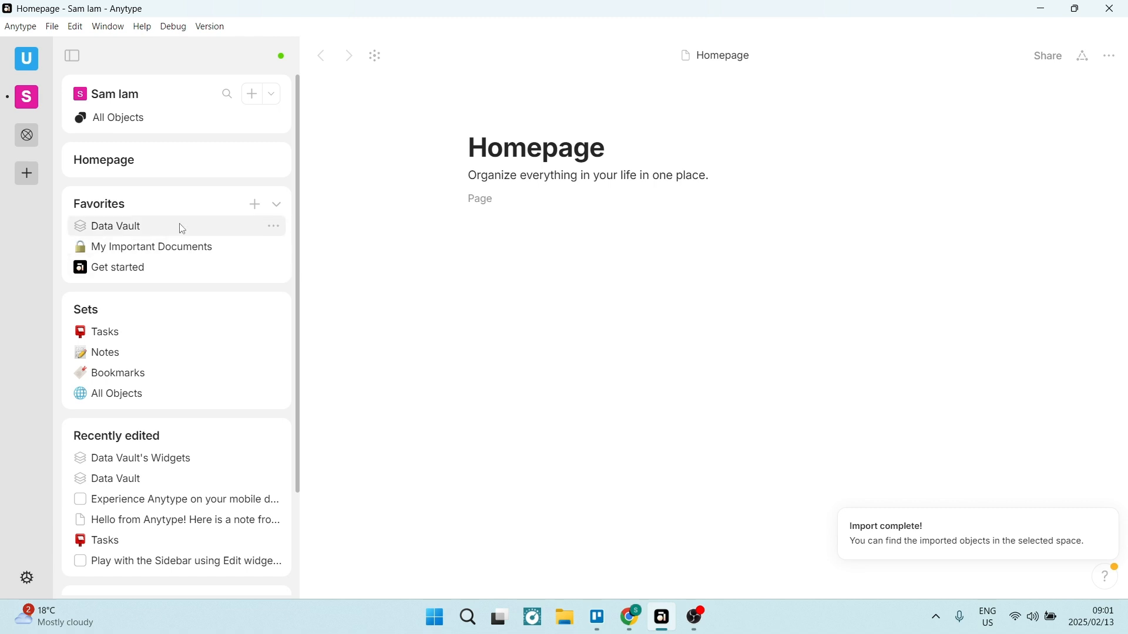
- Collapse and re-expand the Favorites section of the sidebar
{"action": "left_click", "coordinate": [276, 208]}
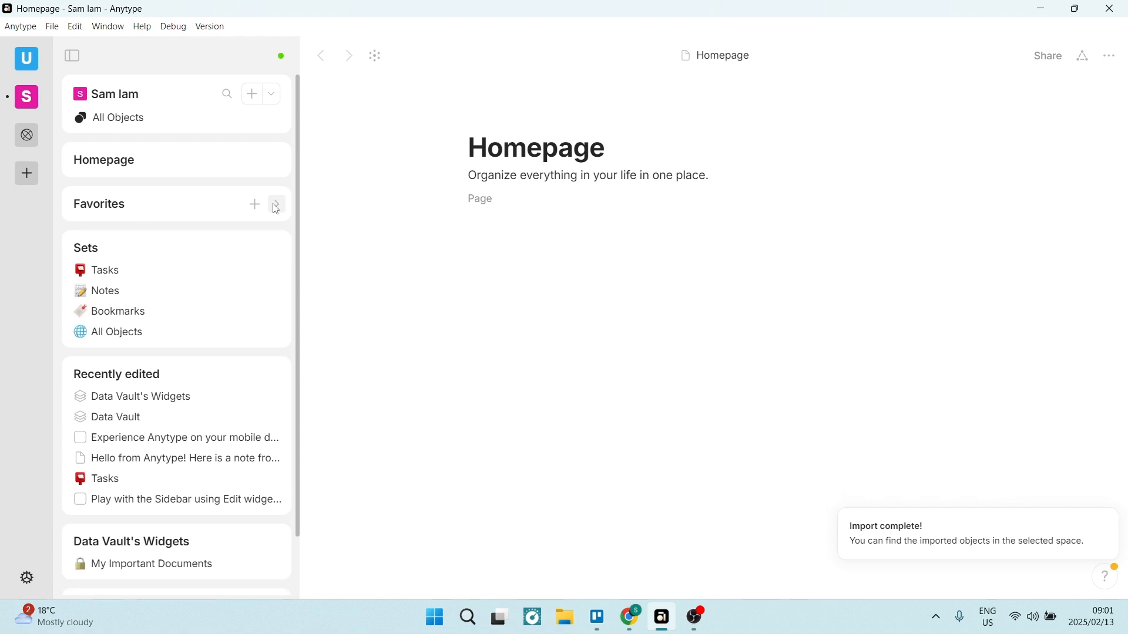
{"action": "left_click", "coordinate": [277, 207]}
{"action": "left_click", "coordinate": [276, 207]}
{"action": "left_click", "coordinate": [276, 207]}
{"action": "left_click", "coordinate": [276, 207]}
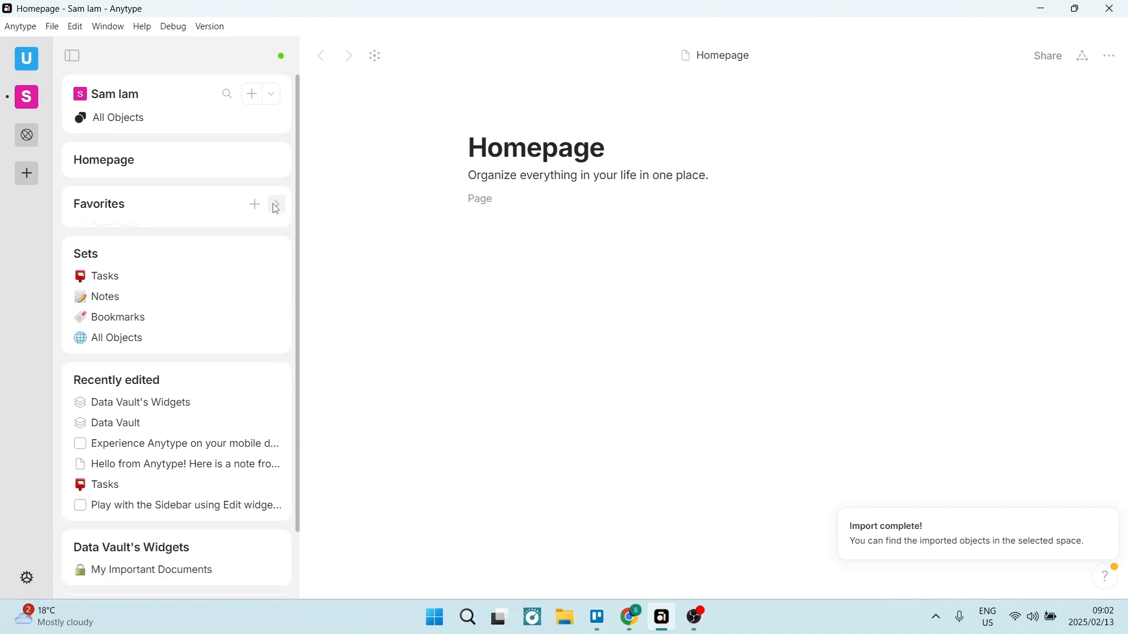
{"action": "left_click", "coordinate": [277, 206]}
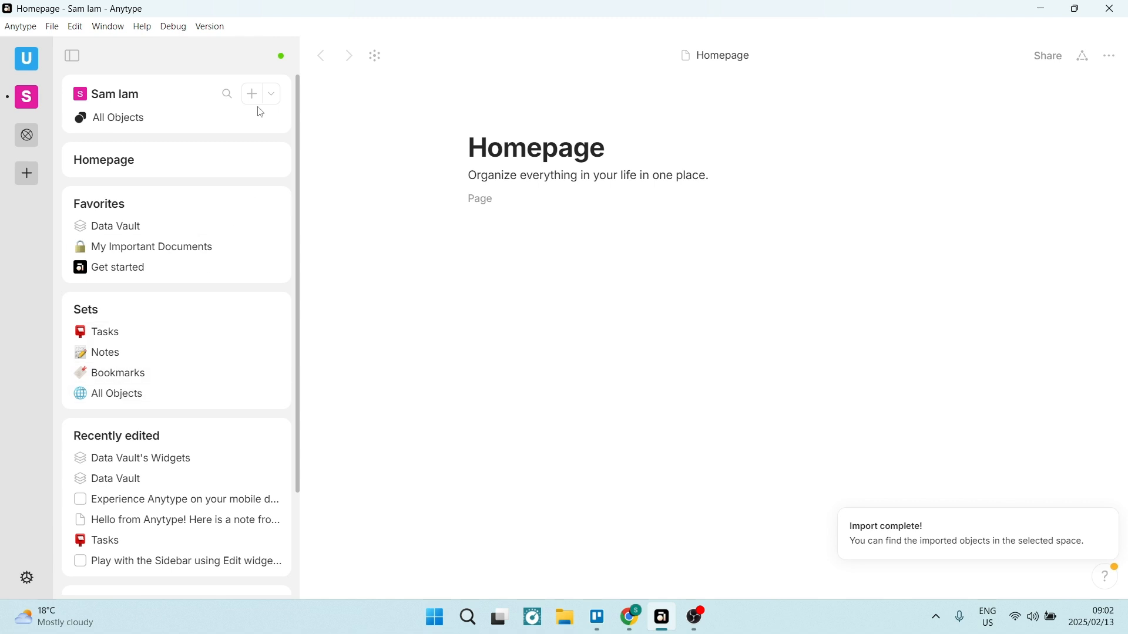
- Check the list of creatable object types, and view the Tasks and Notes sets
{"action": "left_click", "coordinate": [273, 94]}
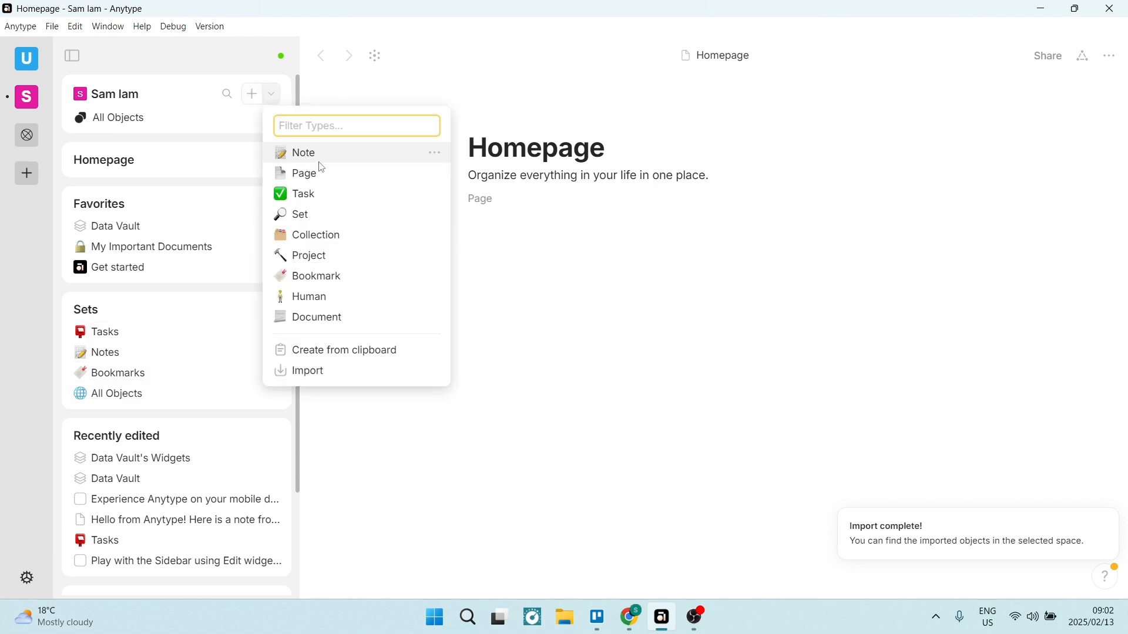
{"action": "left_click", "coordinate": [274, 96]}
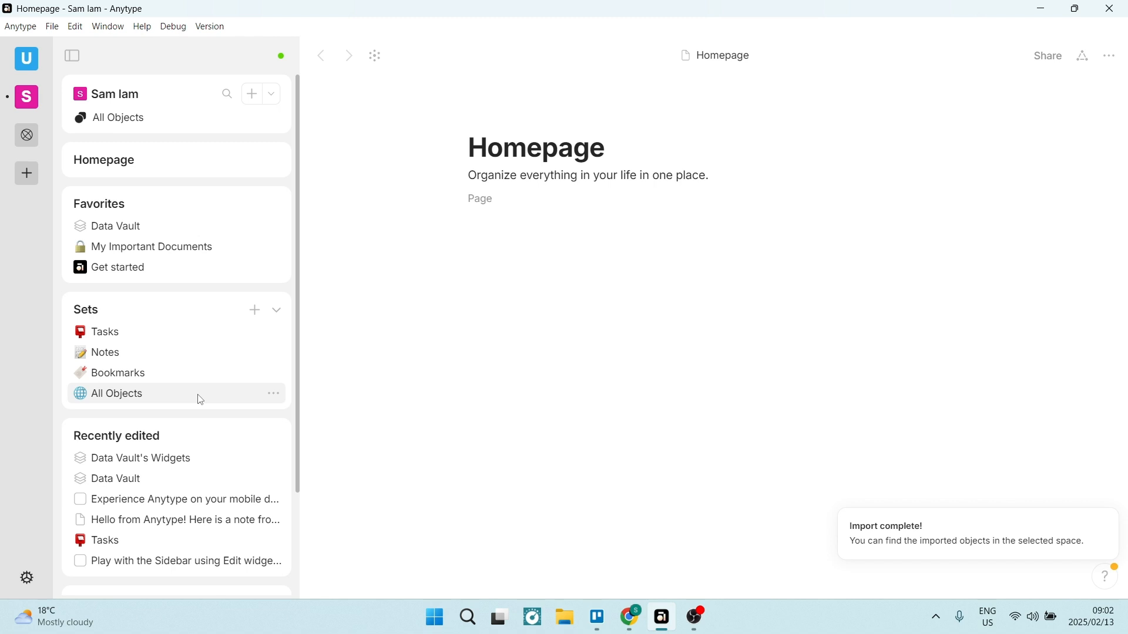
{"action": "left_click", "coordinate": [146, 344]}
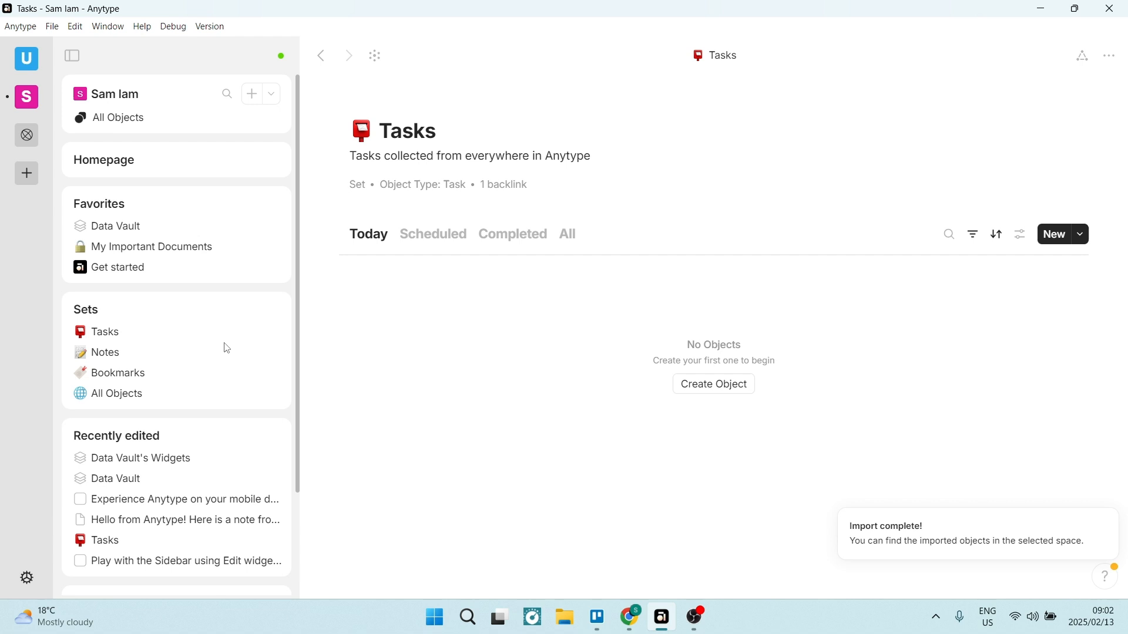
{"action": "left_click", "coordinate": [157, 351]}
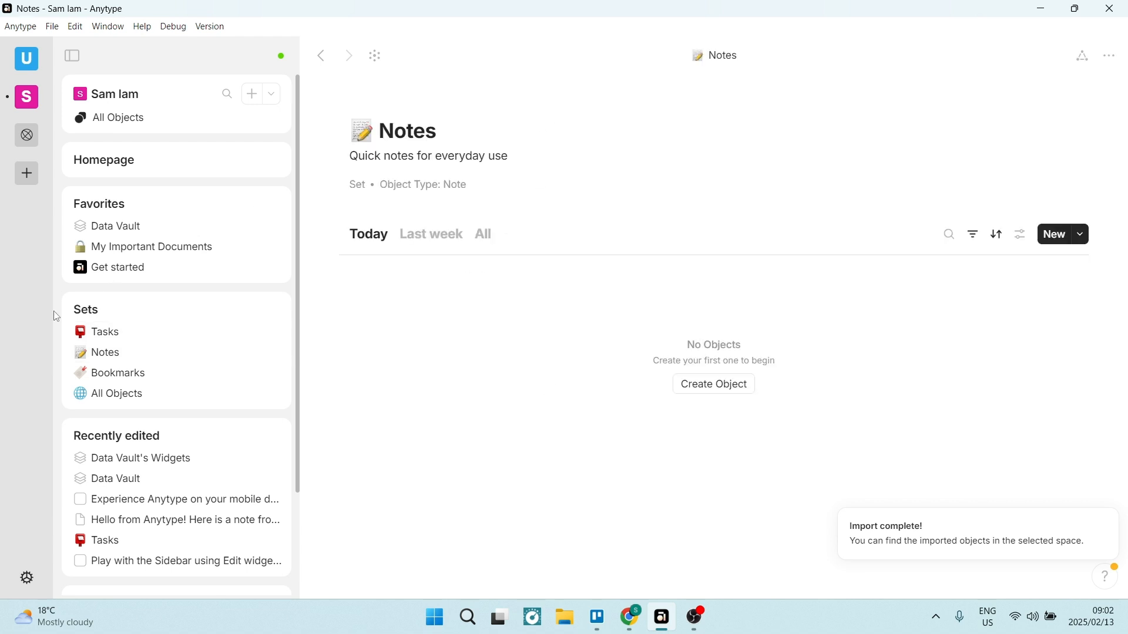
{"action": "left_click", "coordinate": [254, 311]}
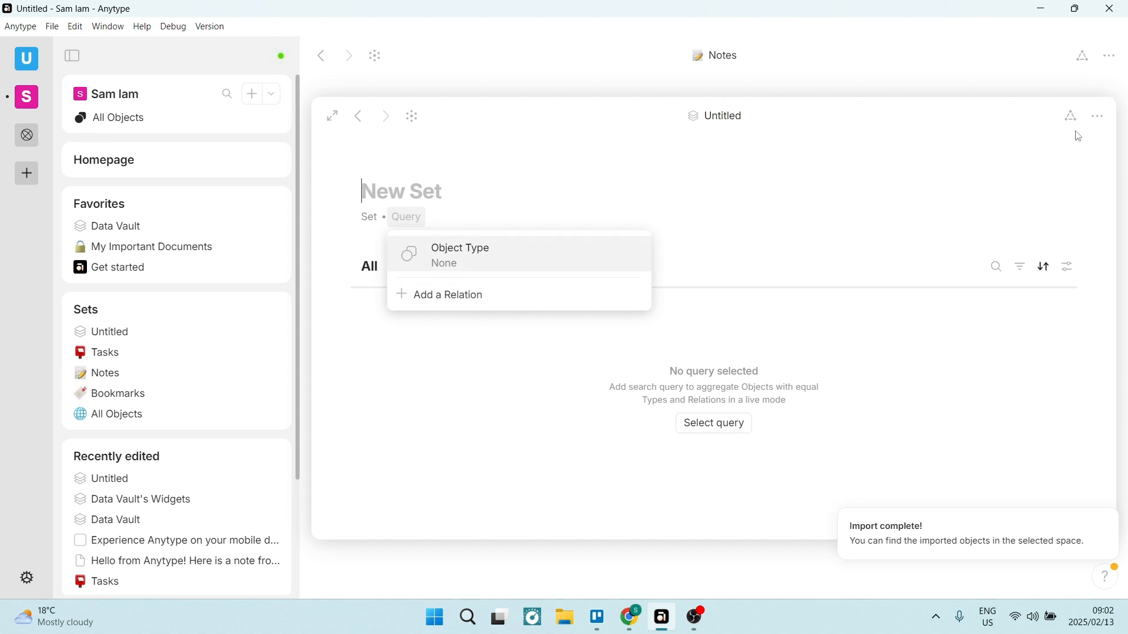
{"action": "left_click", "coordinate": [917, 79]}
{"action": "left_click", "coordinate": [917, 79]}
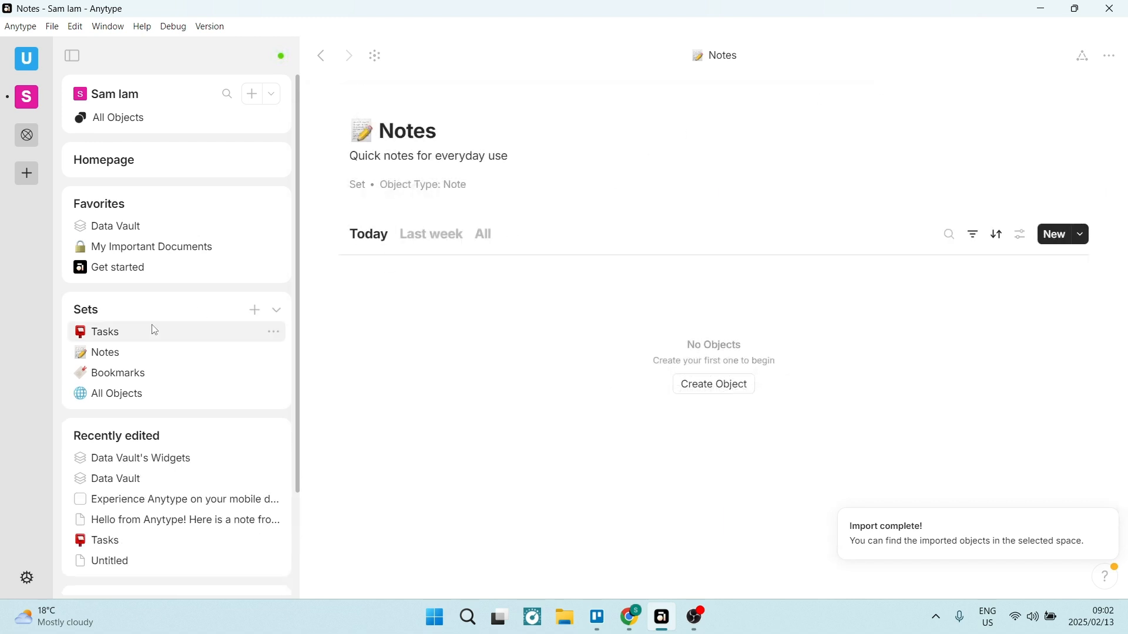
- Collapse the Sets and Favorites sections of the sidebar
{"action": "left_click", "coordinate": [277, 310]}
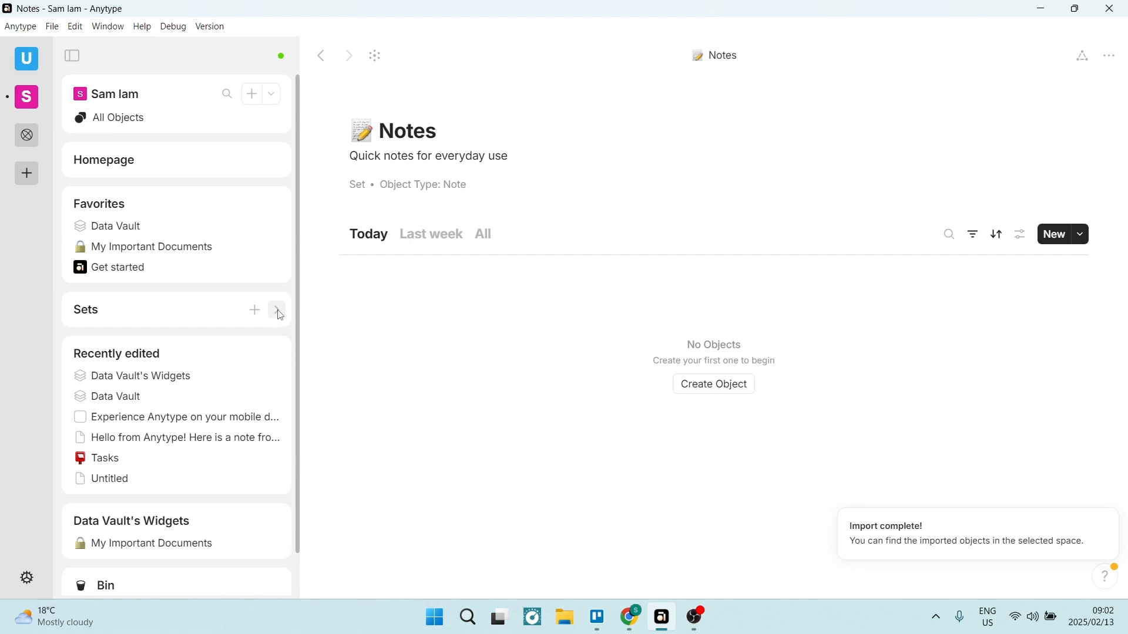
{"action": "left_click", "coordinate": [277, 310]}
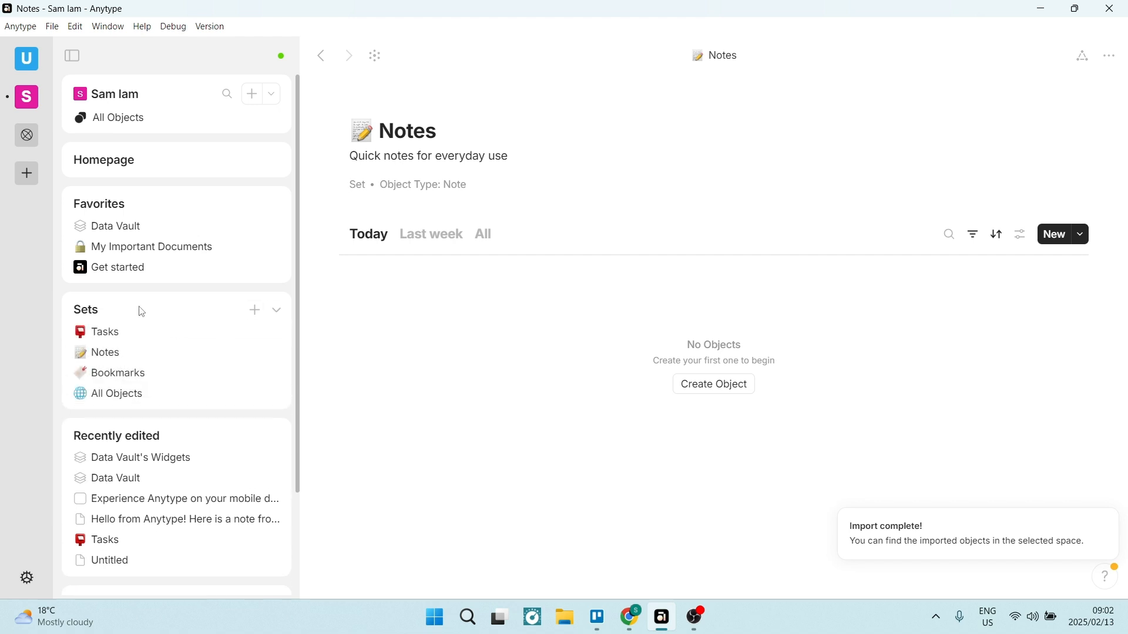
{"action": "left_click", "coordinate": [277, 310]}
{"action": "left_click", "coordinate": [277, 205]}
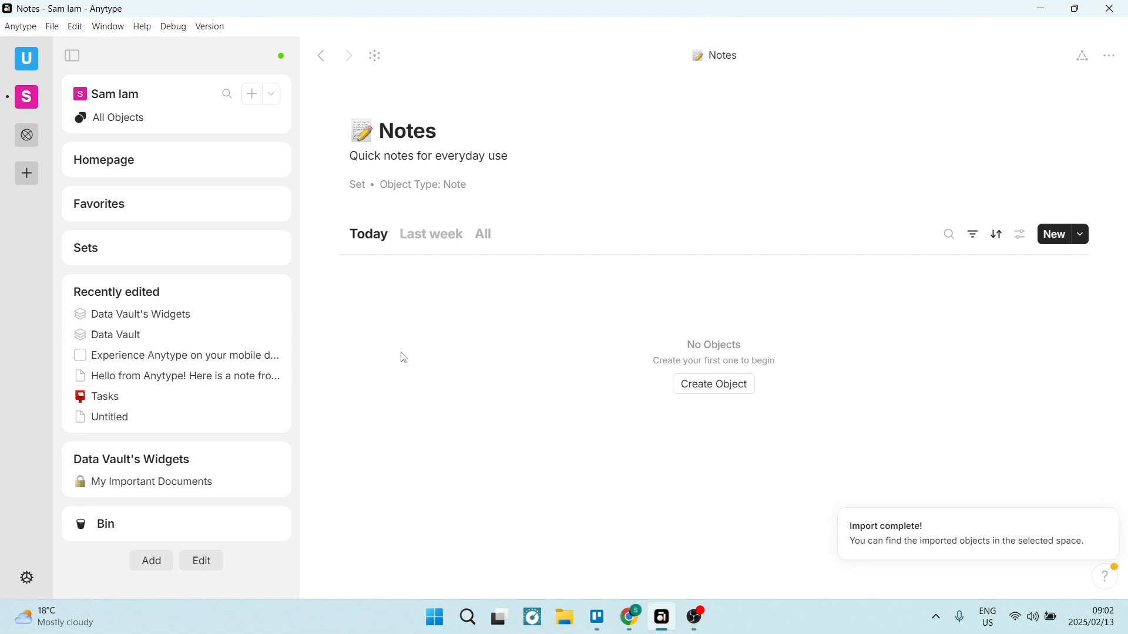
- Open the Homepage object and change its object type to Task
{"action": "left_click", "coordinate": [114, 160]}
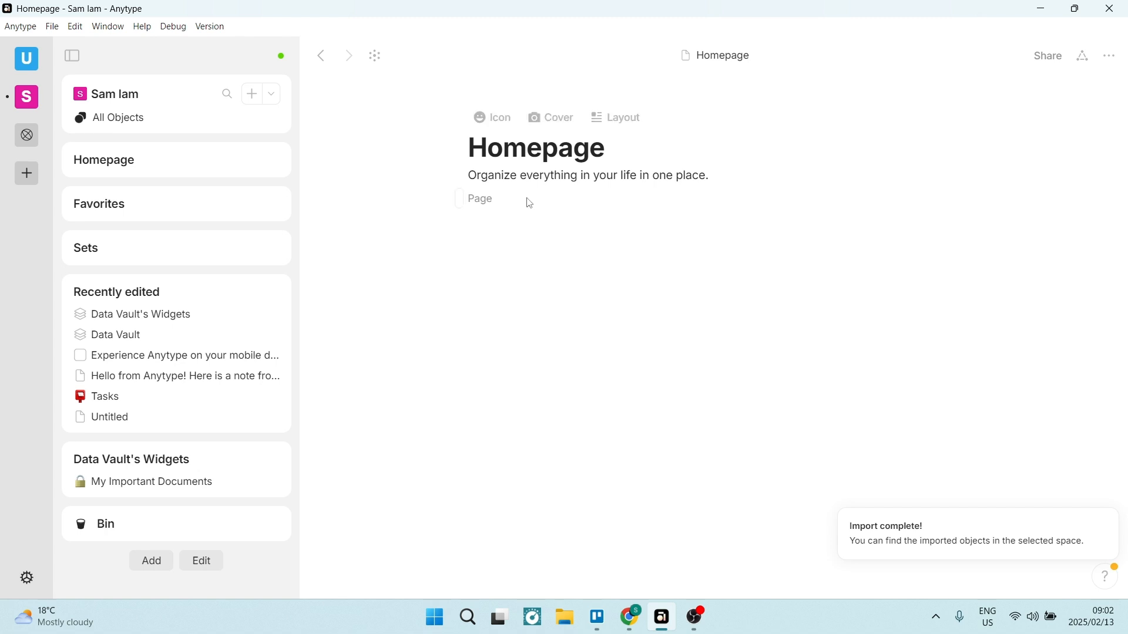
{"action": "left_click", "coordinate": [469, 202]}
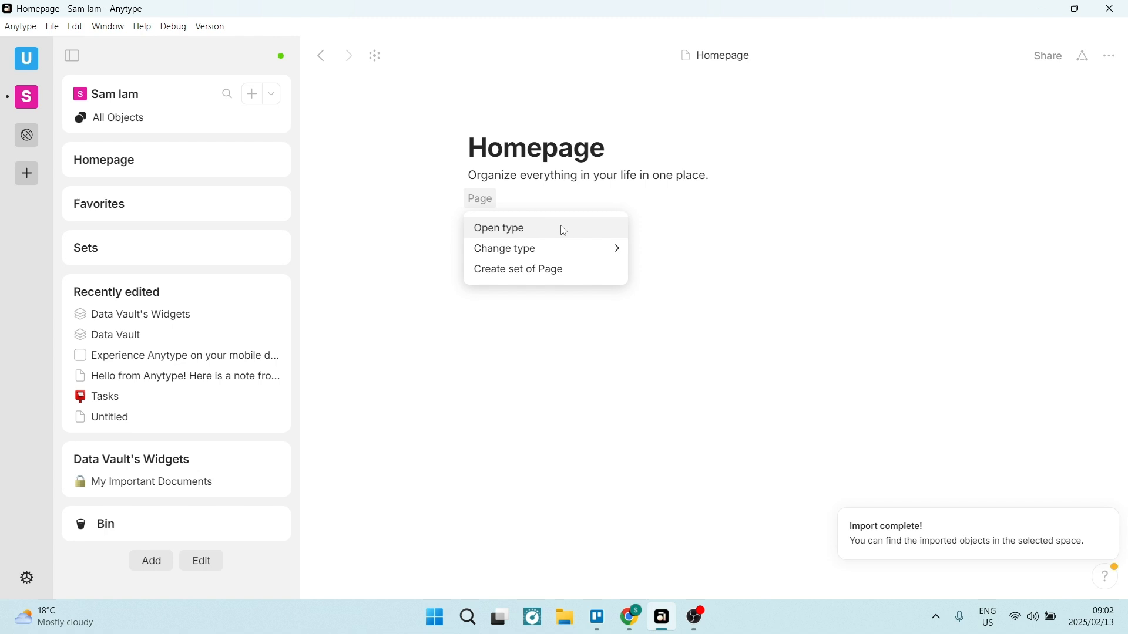
{"action": "mouse_move", "coordinate": [594, 259]}
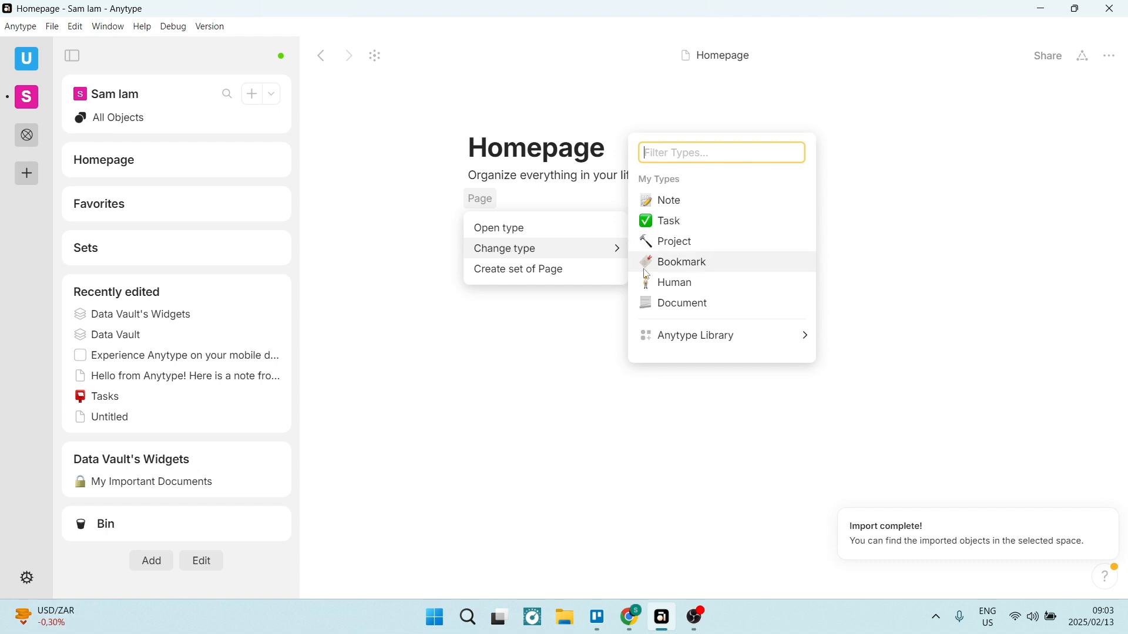
{"action": "left_click", "coordinate": [702, 222]}
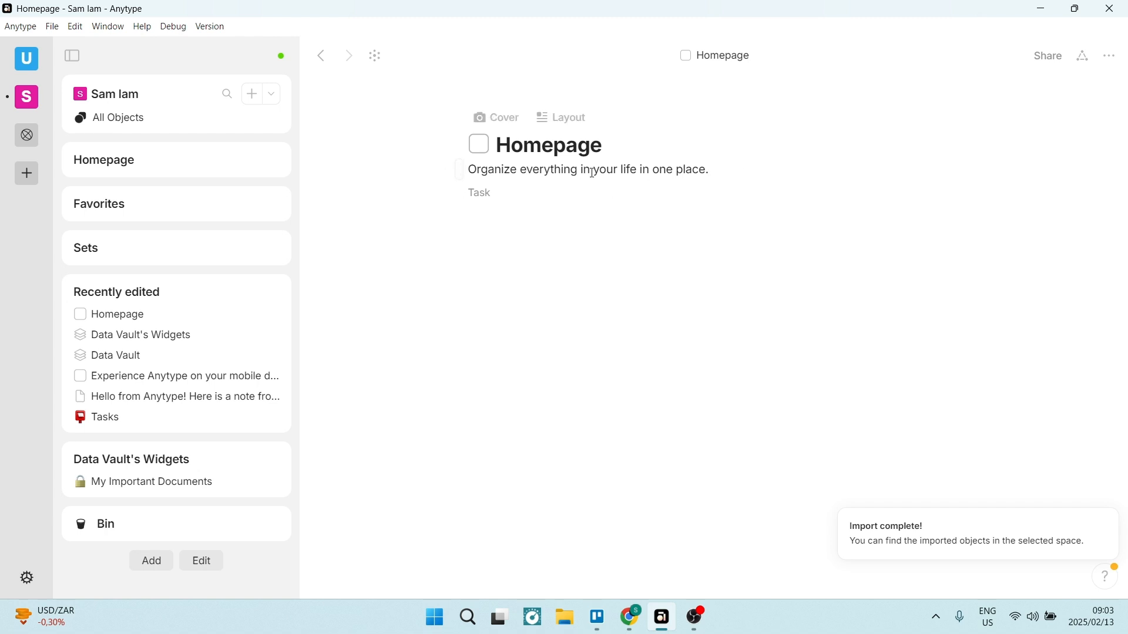
- Check the options offered for the Homepage's Task type, and close them without choosing any
{"action": "left_click", "coordinate": [576, 250]}
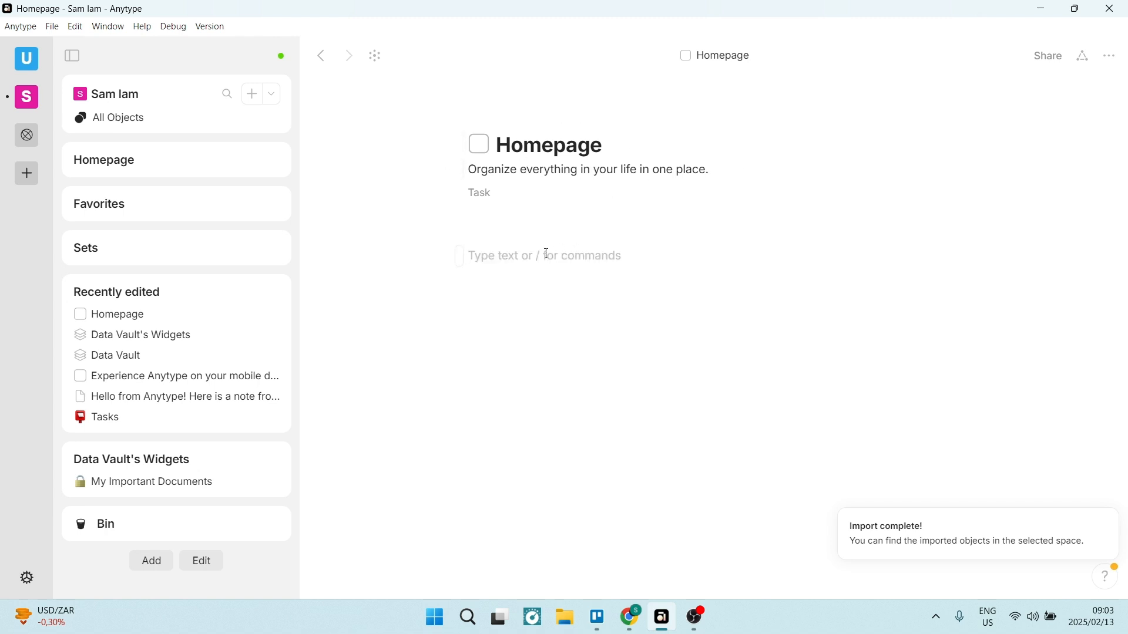
{"action": "left_click", "coordinate": [521, 218]}
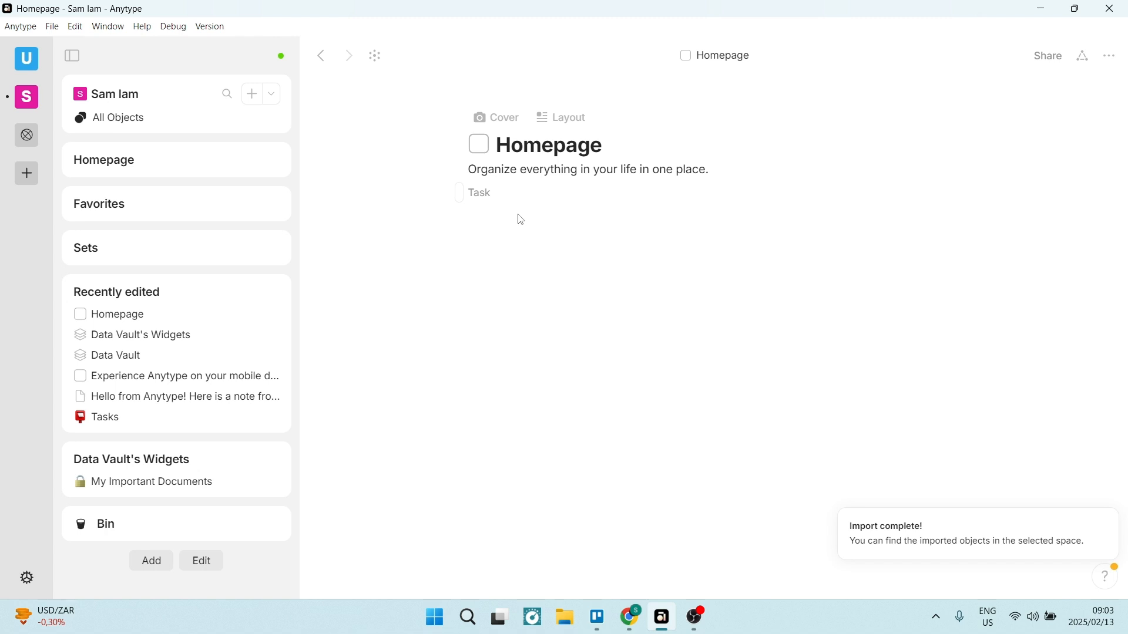
{"action": "left_click", "coordinate": [479, 194]}
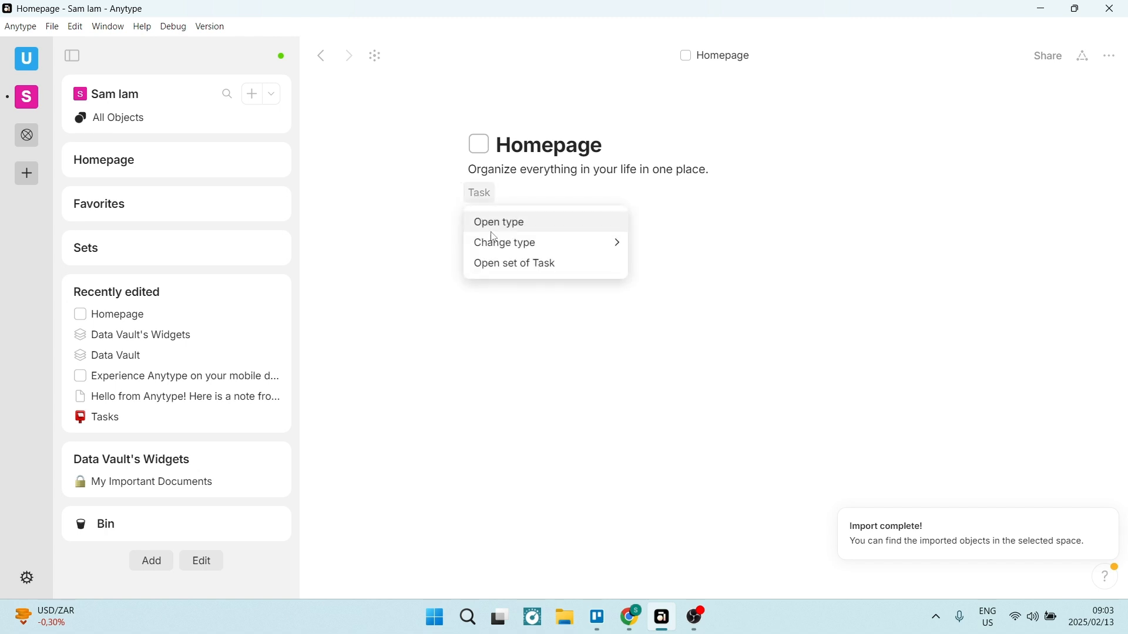
{"action": "left_click", "coordinate": [586, 350]}
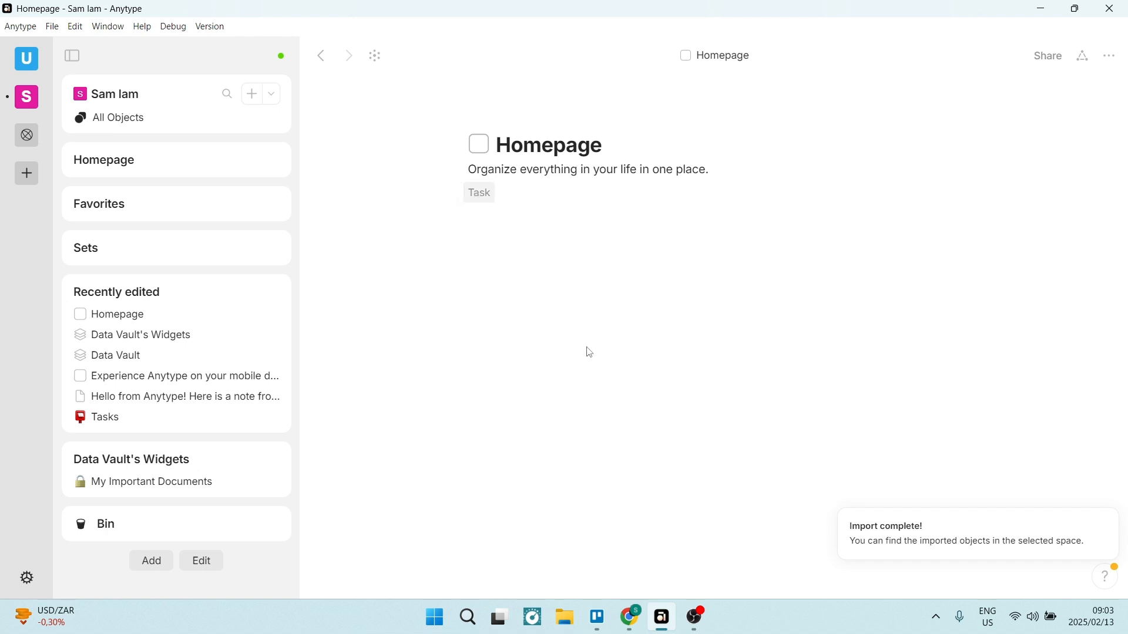
- Bring up the slash command list in the Homepage body and examine its text, list, media, embed, object and relation entries
{"action": "left_click", "coordinate": [490, 231]}
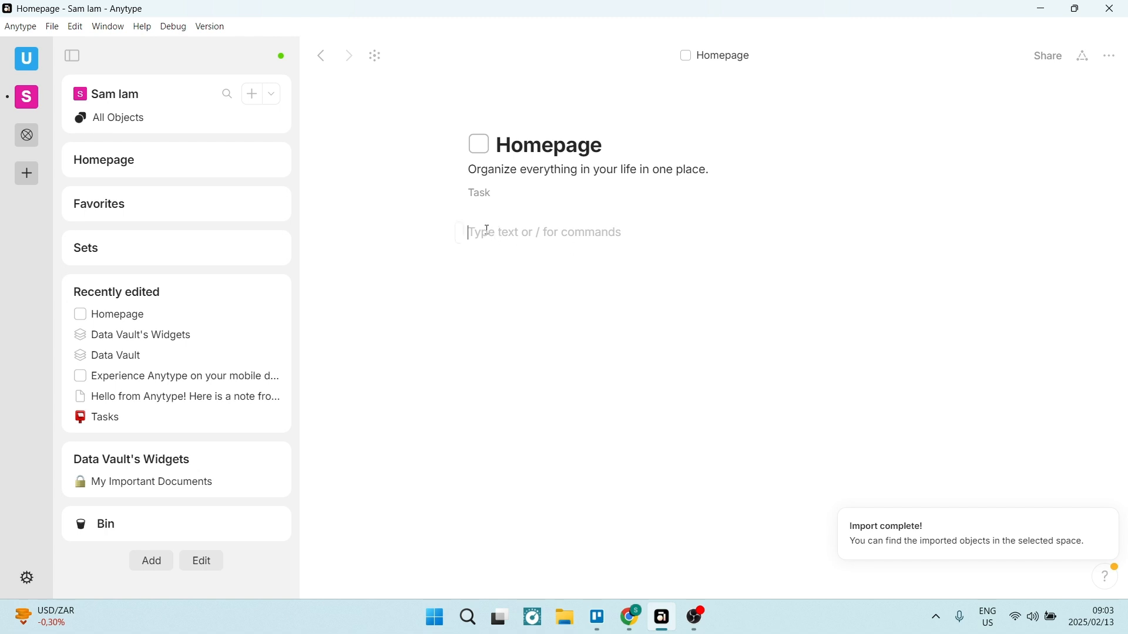
{"action": "type", "text": "/"}
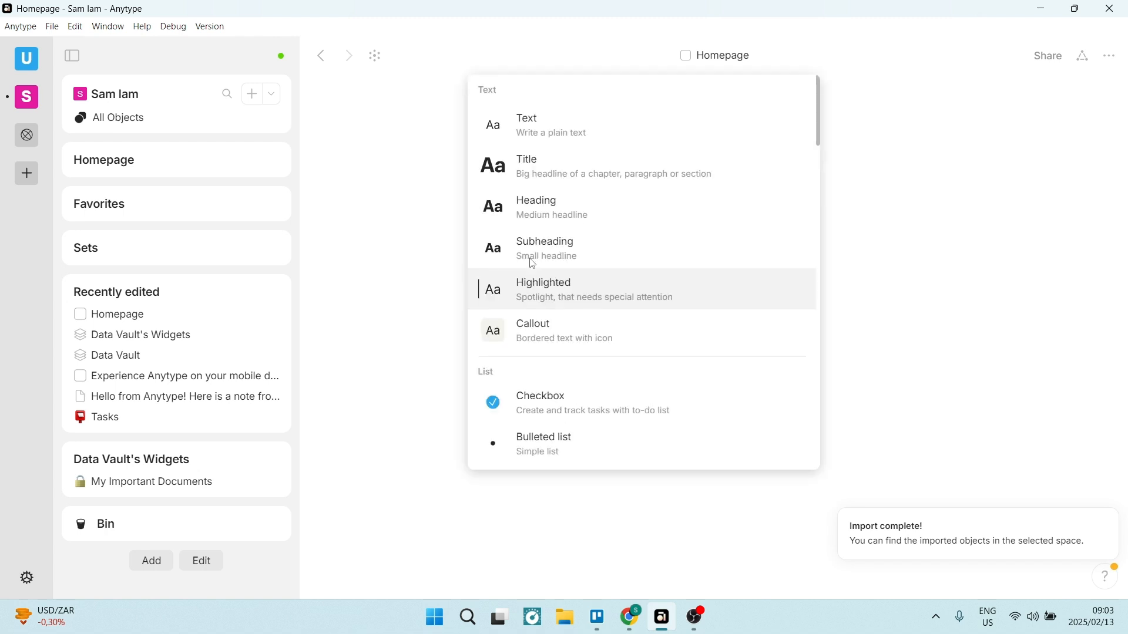
{"action": "scroll", "coordinate": [581, 212], "scroll_direction": "down", "scroll_amount": 6}
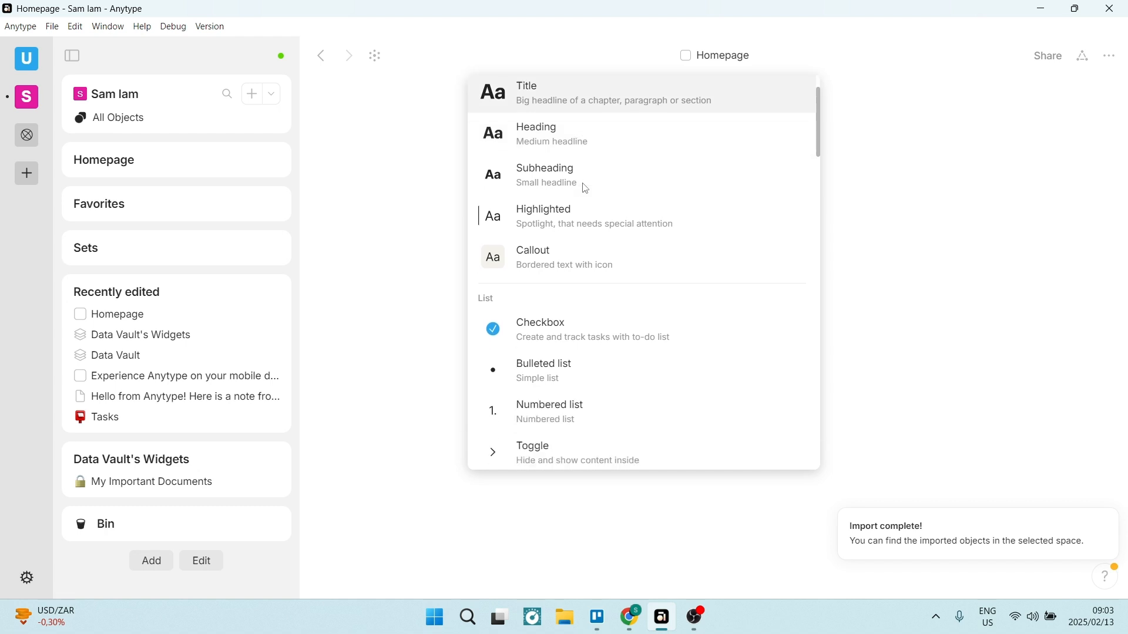
{"action": "scroll", "coordinate": [595, 248], "scroll_direction": "down", "scroll_amount": 3}
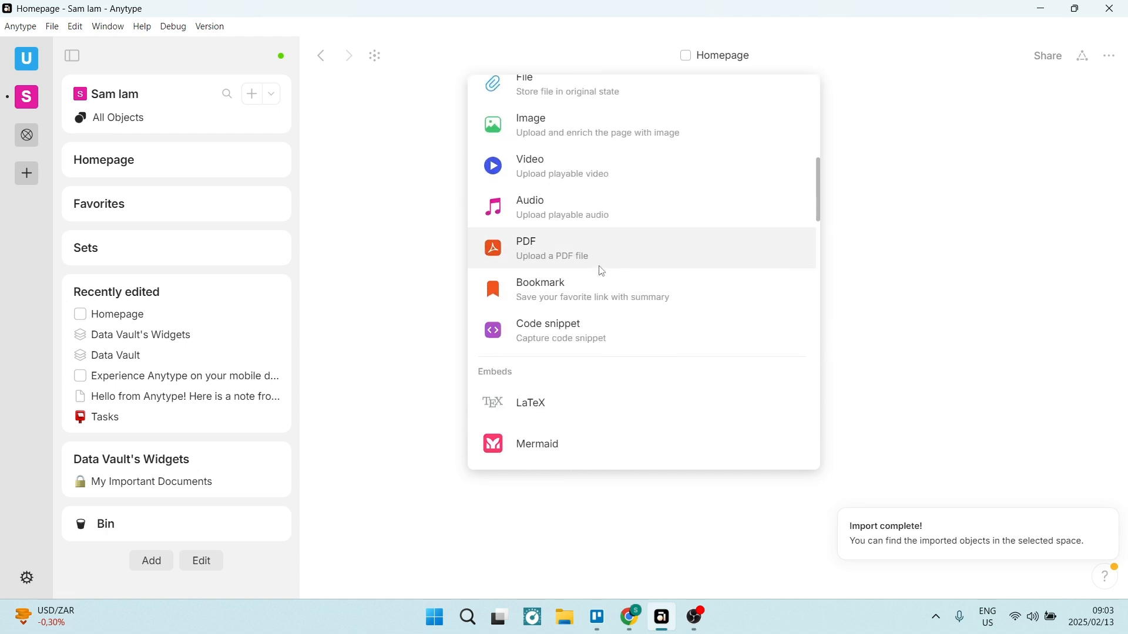
{"action": "scroll", "coordinate": [604, 234], "scroll_direction": "up", "scroll_amount": 5}
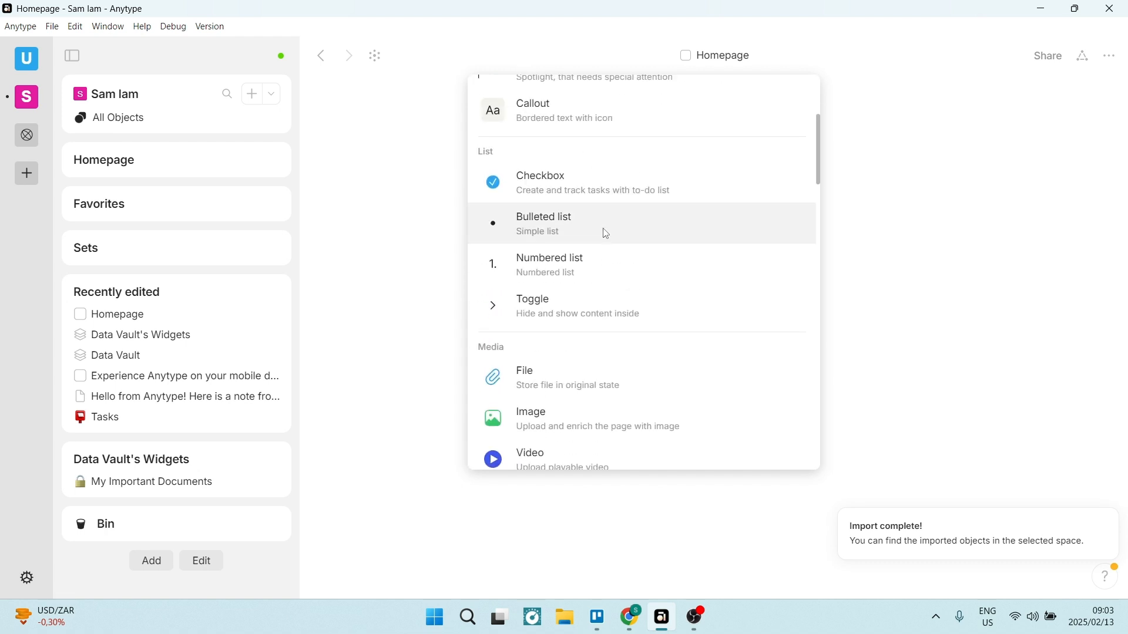
{"action": "scroll", "coordinate": [605, 233], "scroll_direction": "down", "scroll_amount": 4}
{"action": "scroll", "coordinate": [606, 234], "scroll_direction": "up", "scroll_amount": 4}
{"action": "scroll", "coordinate": [602, 222], "scroll_direction": "down", "scroll_amount": 4}
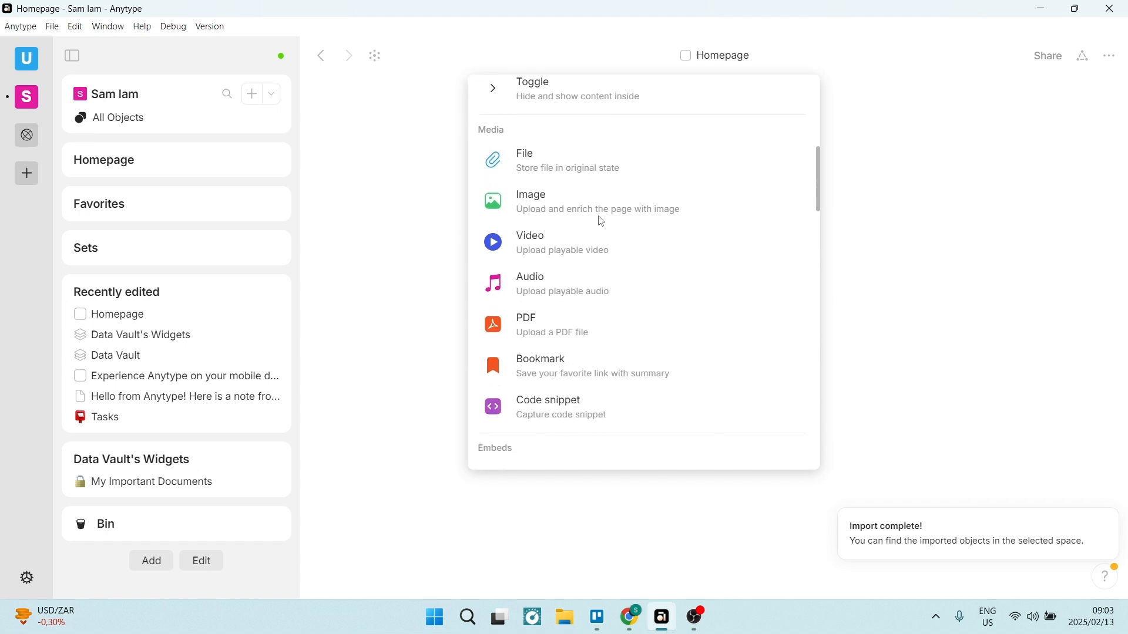
{"action": "scroll", "coordinate": [602, 221], "scroll_direction": "down", "scroll_amount": 5}
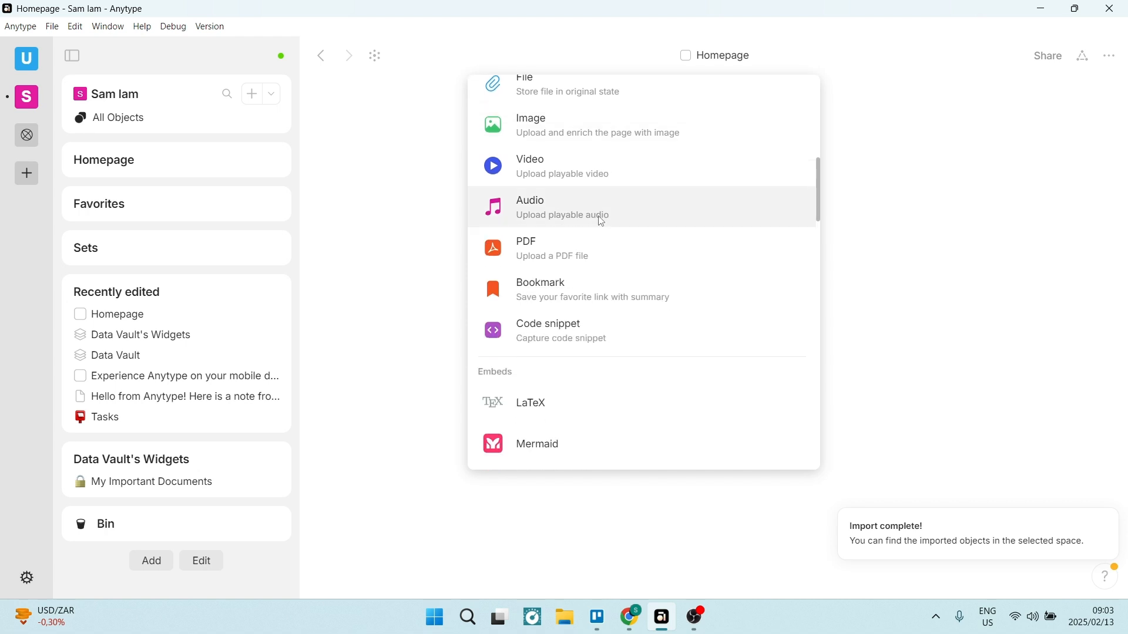
{"action": "scroll", "coordinate": [602, 221], "scroll_direction": "down", "scroll_amount": 8}
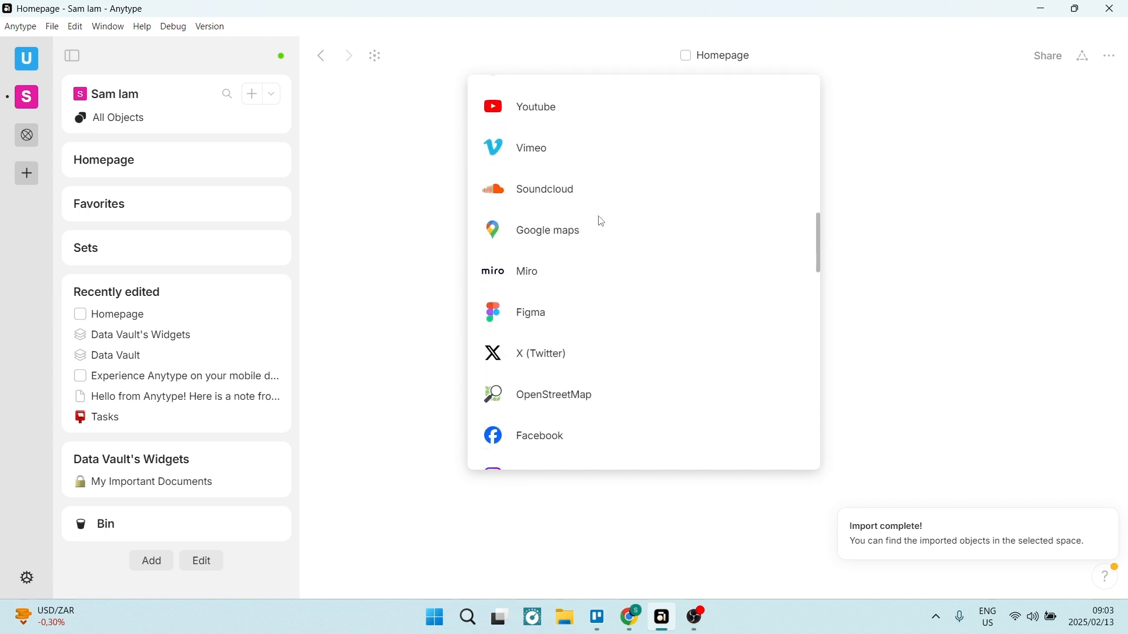
{"action": "scroll", "coordinate": [603, 222], "scroll_direction": "down", "scroll_amount": 8}
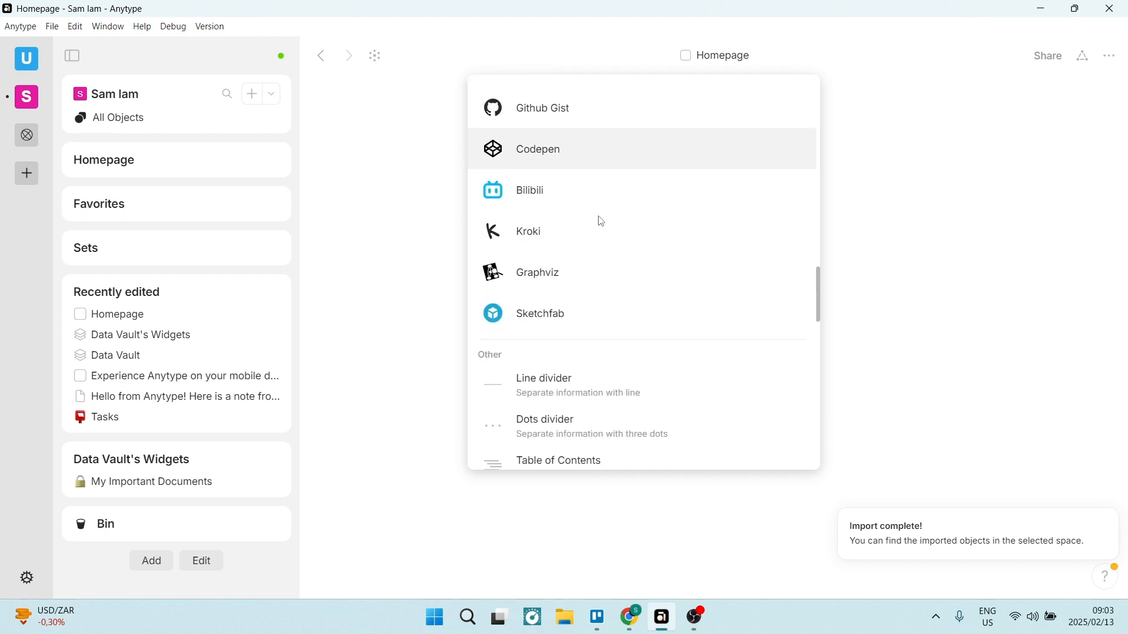
{"action": "scroll", "coordinate": [602, 221], "scroll_direction": "down", "scroll_amount": 8}
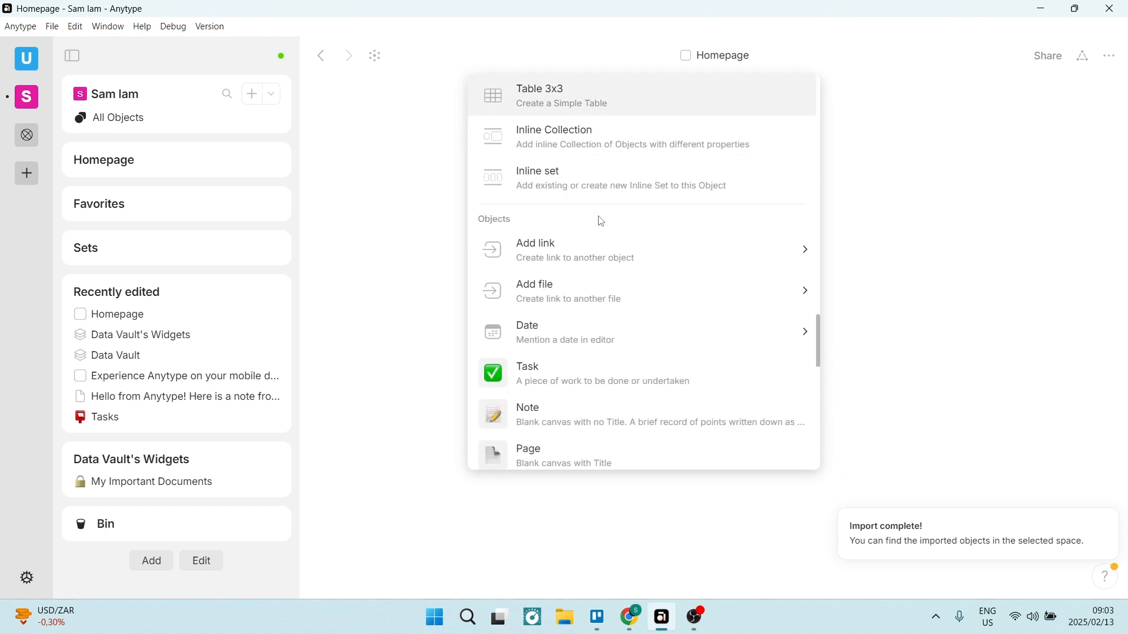
{"action": "scroll", "coordinate": [602, 221], "scroll_direction": "down", "scroll_amount": 8}
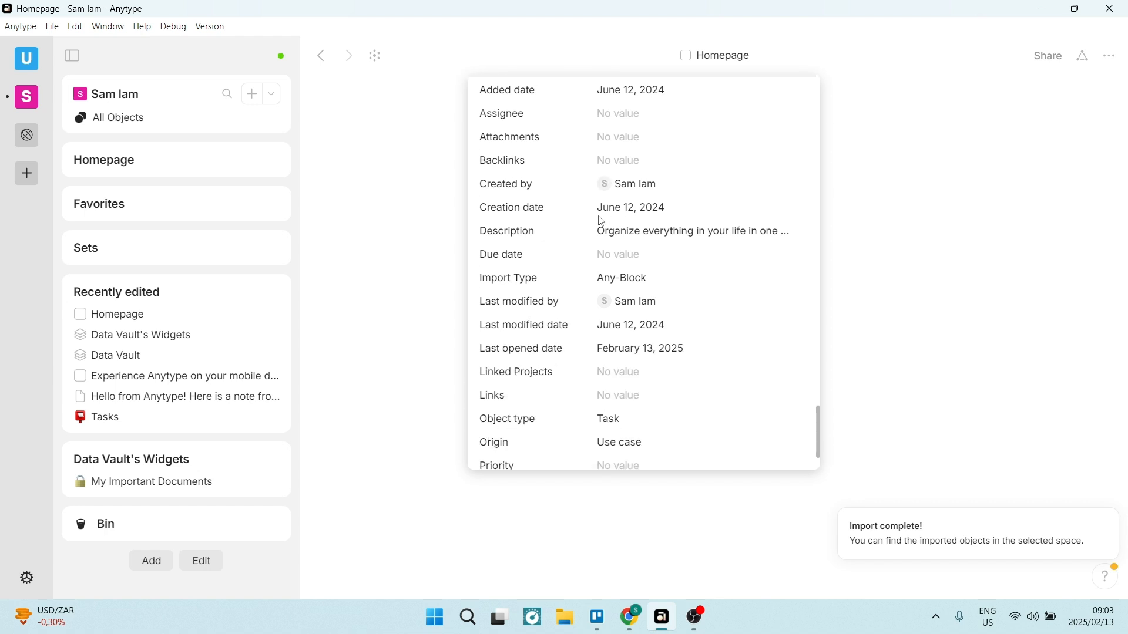
{"action": "left_click", "coordinate": [437, 388]}
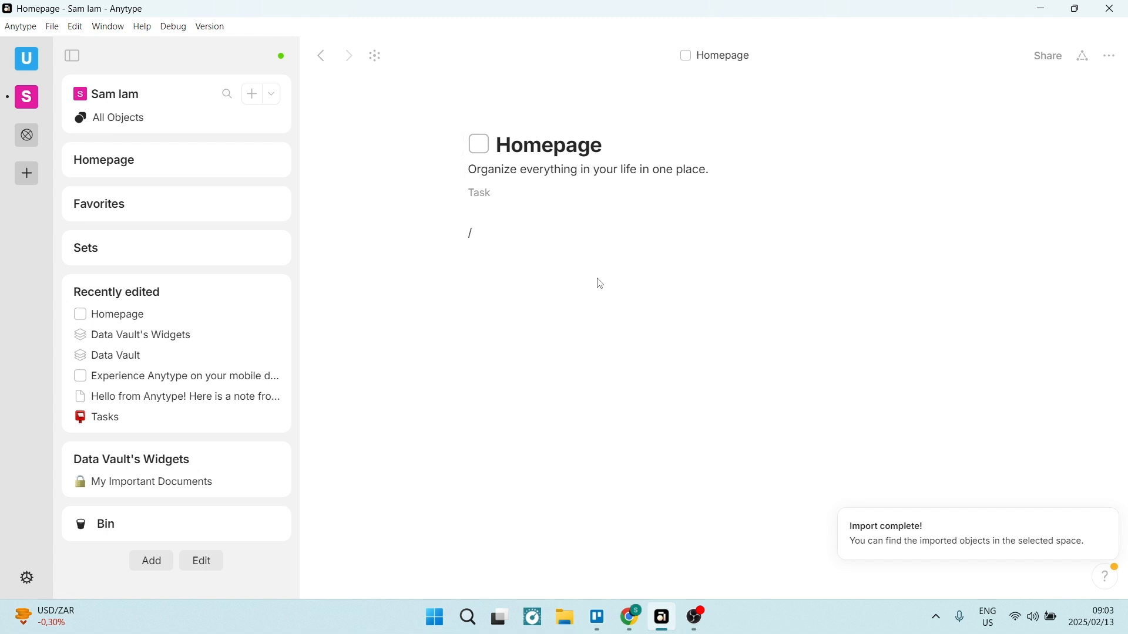
- Examine the Homepage's object options, including the choices for linking to an object and adding to a collection
{"action": "left_click", "coordinate": [1112, 58]}
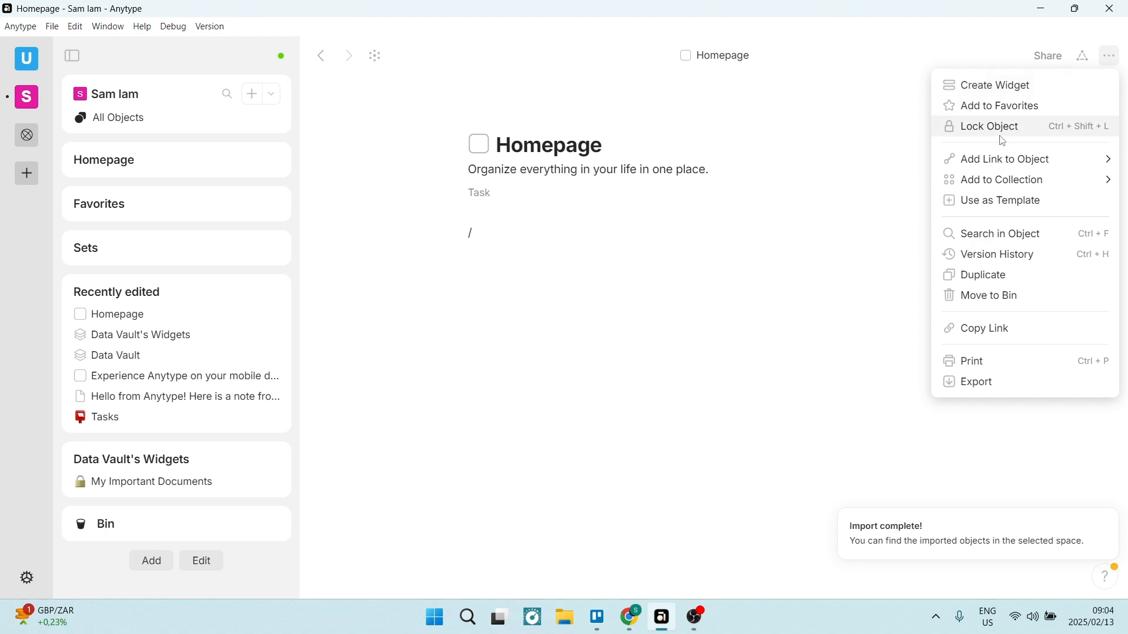
{"action": "mouse_move", "coordinate": [1017, 164]}
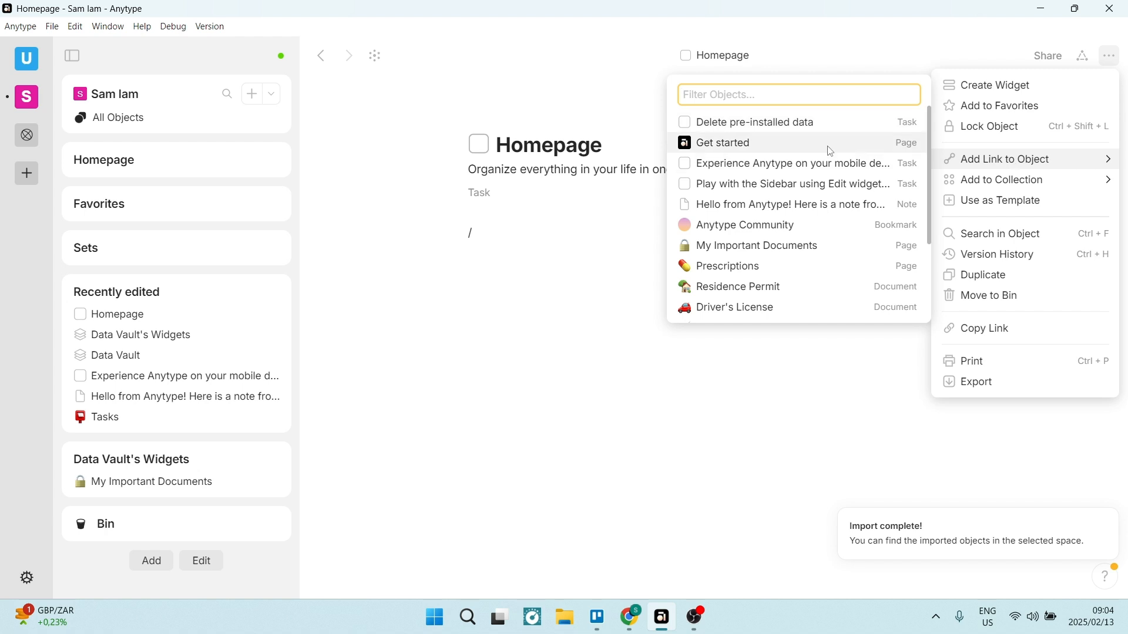
{"action": "scroll", "coordinate": [791, 220], "scroll_direction": "down", "scroll_amount": 3}
{"action": "scroll", "coordinate": [788, 228], "scroll_direction": "up", "scroll_amount": 3}
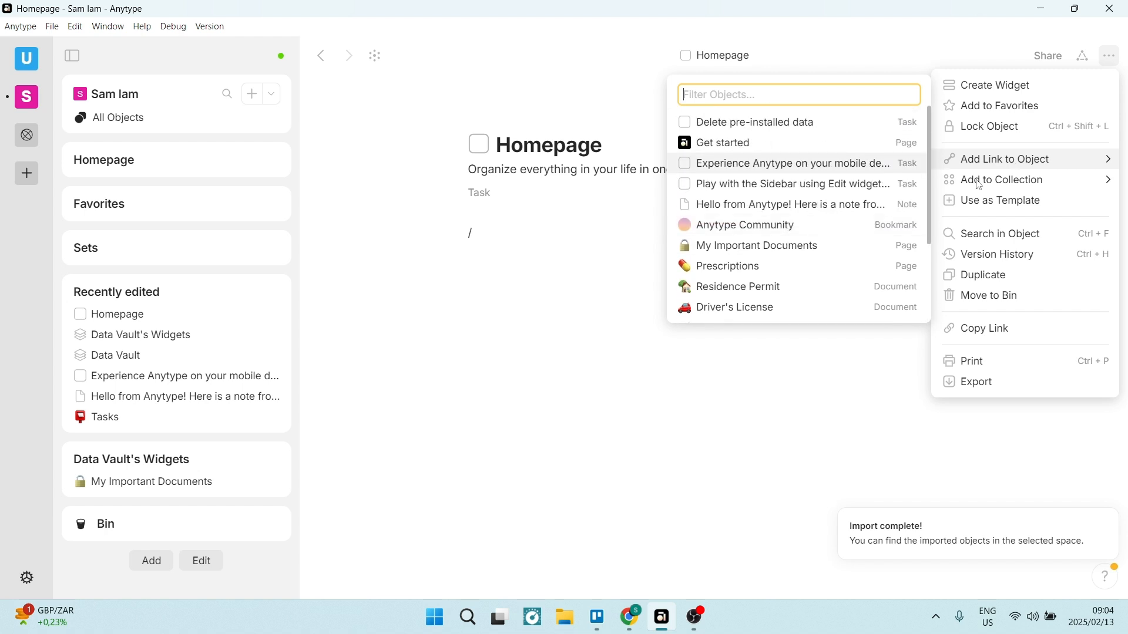
{"action": "mouse_move", "coordinate": [1000, 188]}
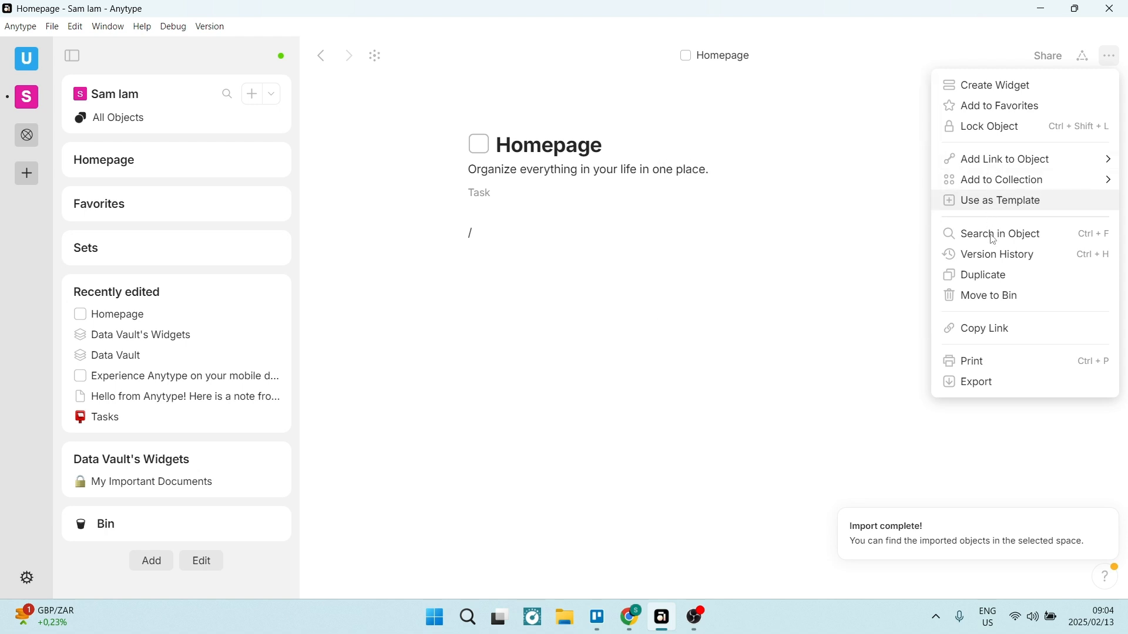
{"action": "left_click", "coordinate": [746, 404]}
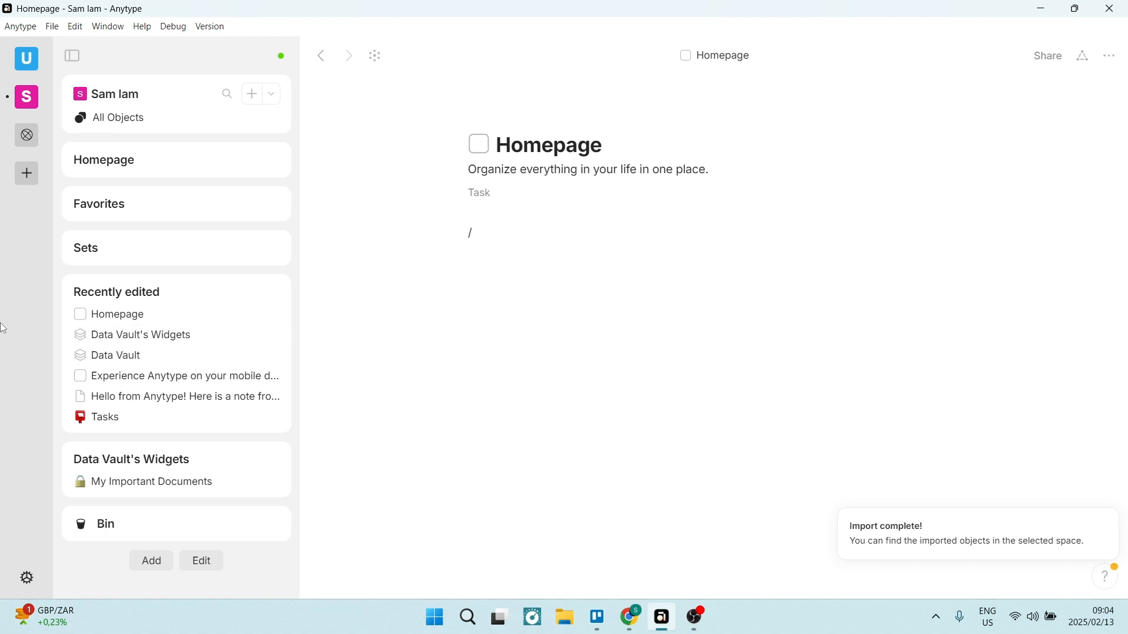
- Open the application settings, review the Preferences page and dismiss the import notification
{"action": "left_click", "coordinate": [32, 578]}
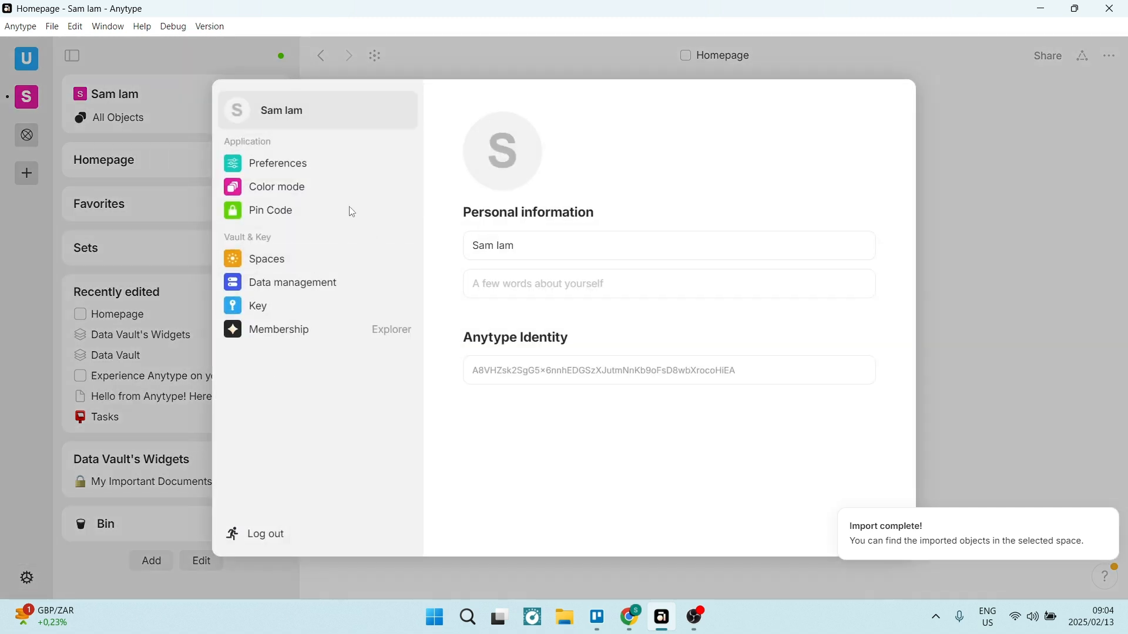
{"action": "left_click", "coordinate": [335, 178]}
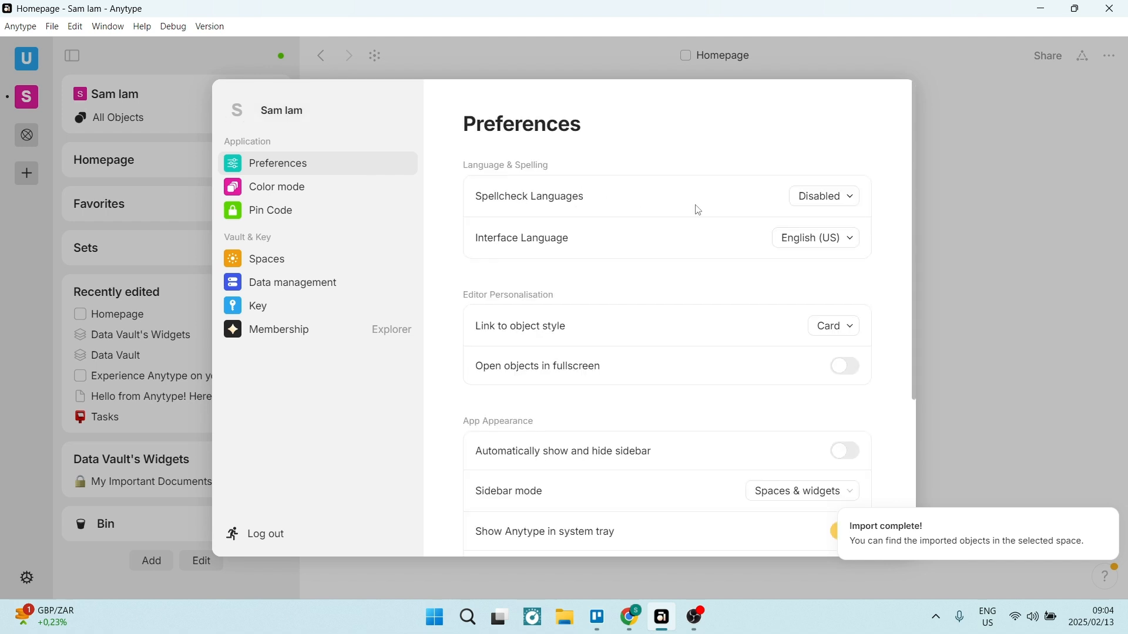
{"action": "scroll", "coordinate": [644, 428], "scroll_direction": "down", "scroll_amount": 4}
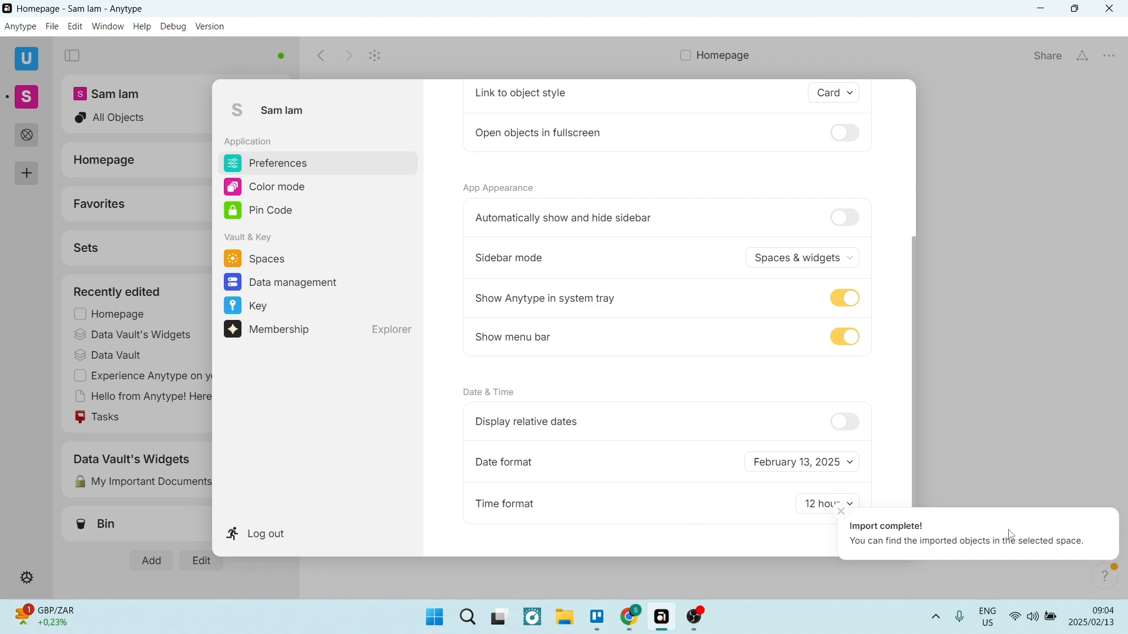
{"action": "left_click", "coordinate": [841, 512]}
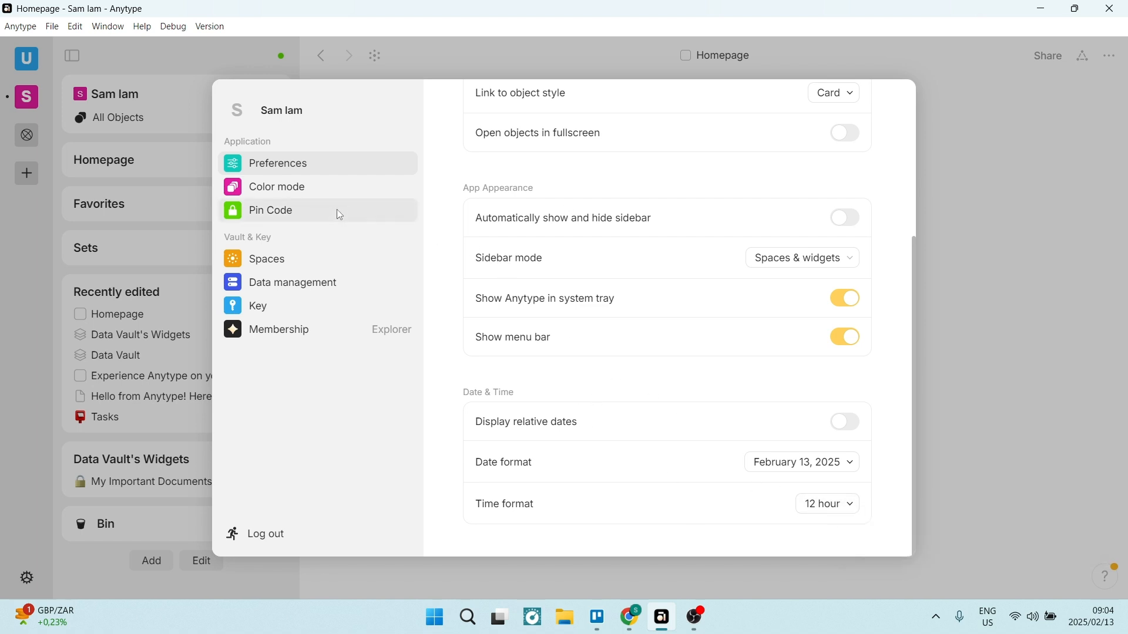
- View the Color mode and Pin Code settings
{"action": "left_click", "coordinate": [318, 194]}
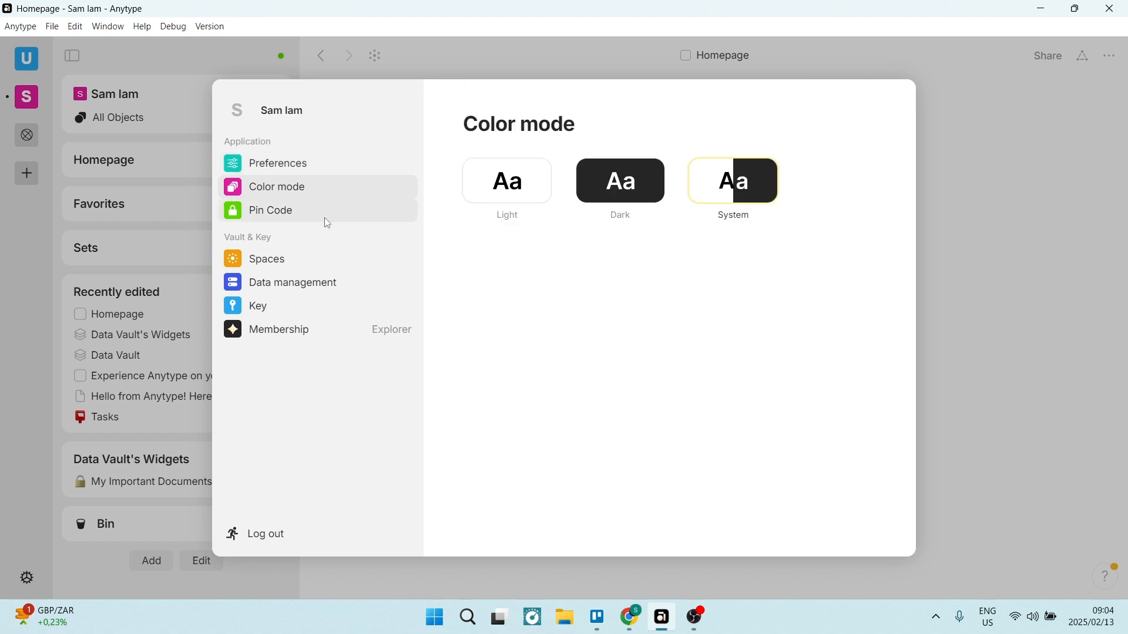
{"action": "left_click", "coordinate": [324, 216]}
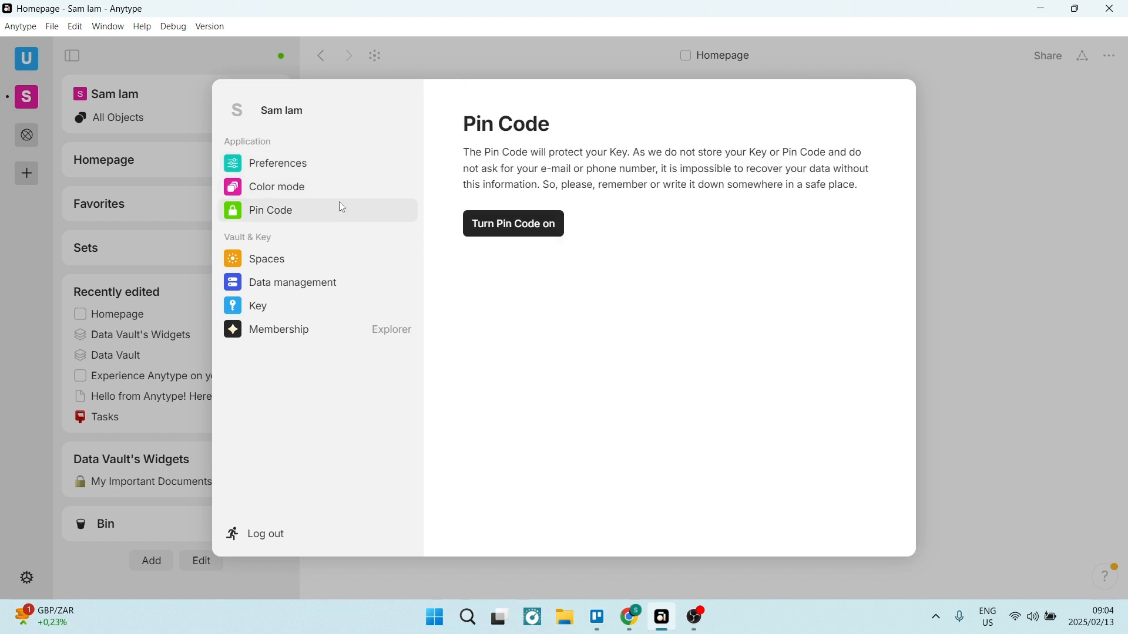
- Check the Spaces settings with the options for the Untitled space, and view the Data management settings
{"action": "left_click", "coordinate": [325, 264]}
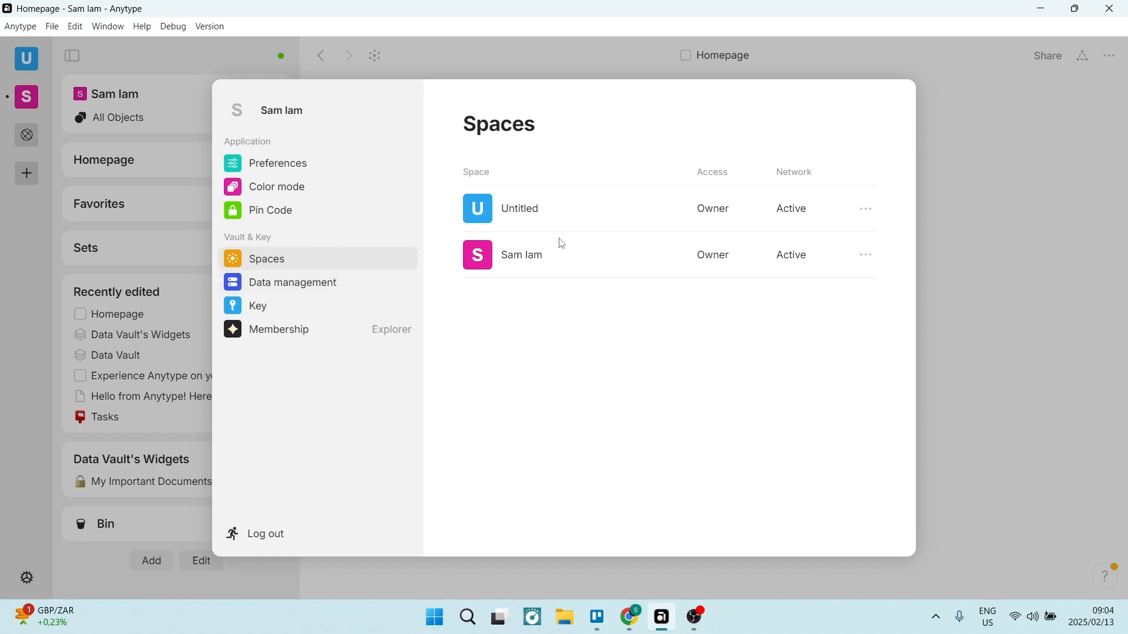
{"action": "left_click", "coordinate": [866, 208]}
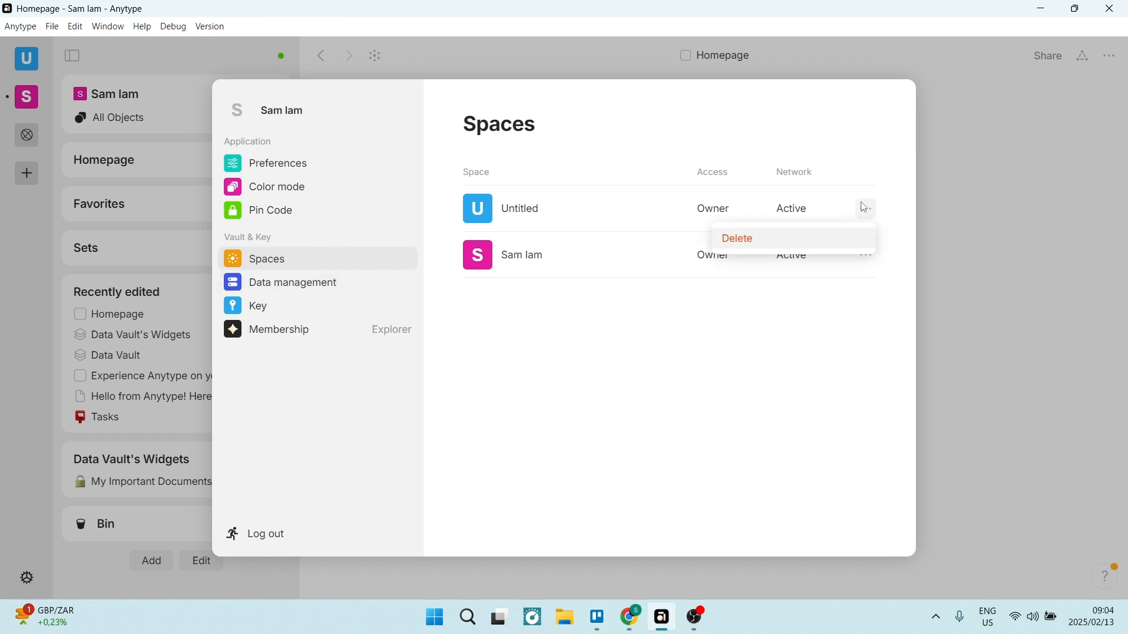
{"action": "left_click", "coordinate": [571, 377]}
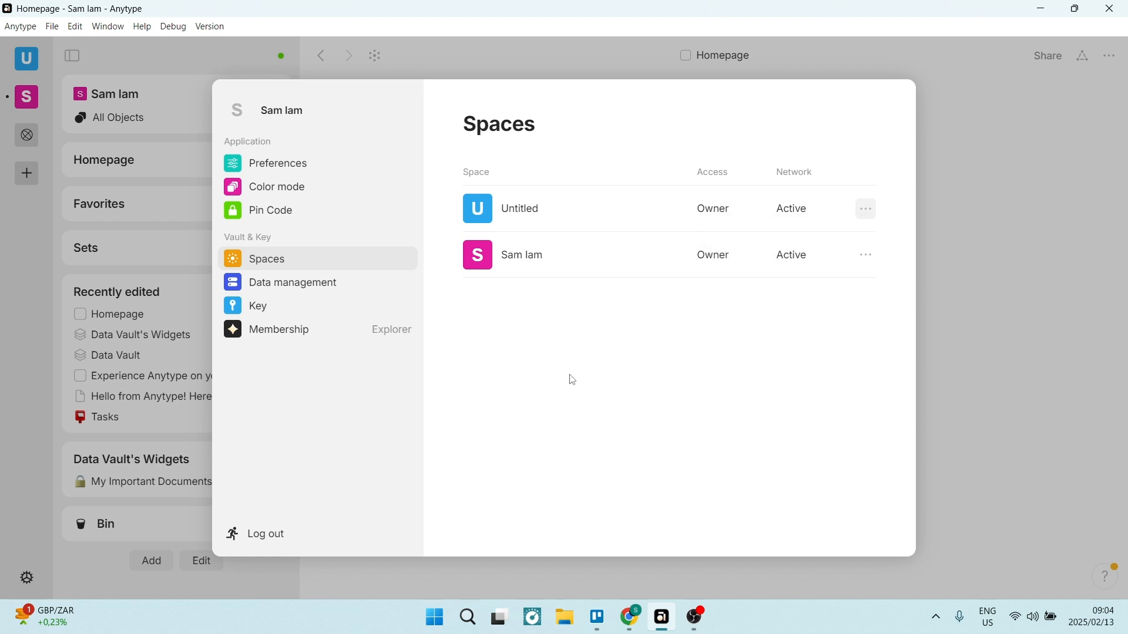
{"action": "left_click", "coordinate": [291, 283]}
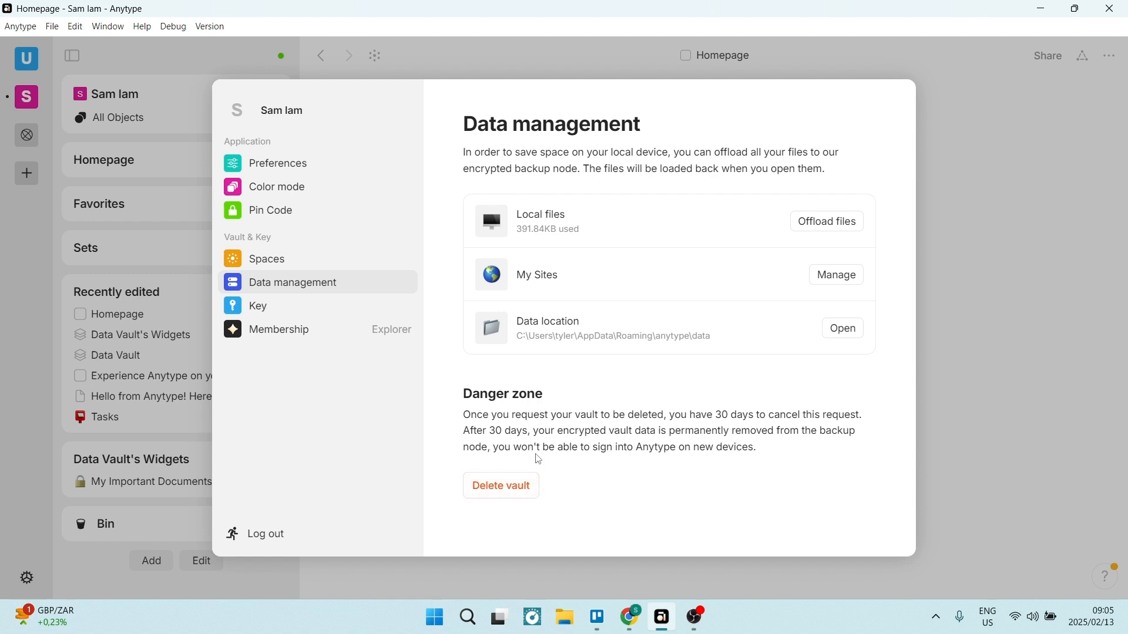
- View the Key settings, review the Membership plans and their details, and close the application settings
{"action": "left_click", "coordinate": [284, 314]}
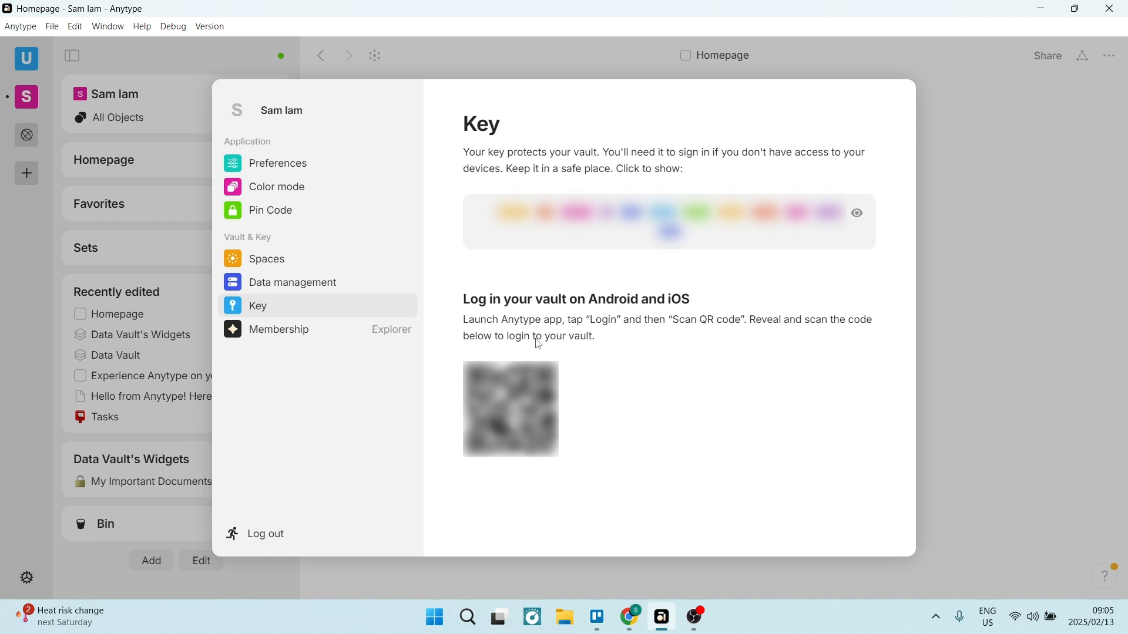
{"action": "left_click", "coordinate": [303, 335]}
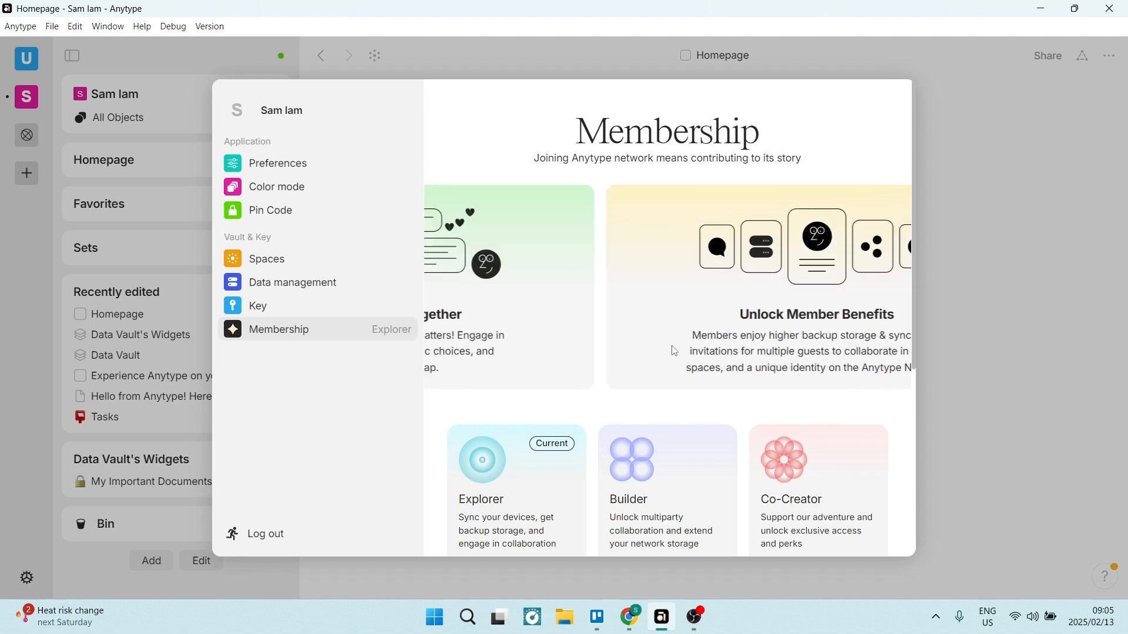
{"action": "scroll", "coordinate": [650, 417], "scroll_direction": "down", "scroll_amount": 5}
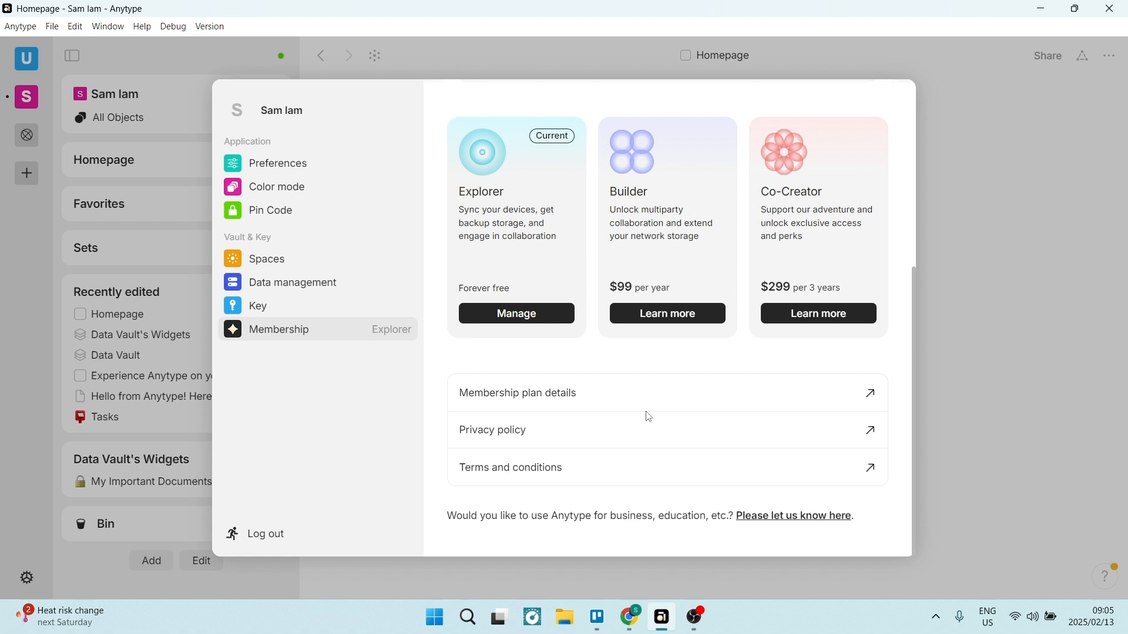
{"action": "scroll", "coordinate": [646, 416], "scroll_direction": "up", "scroll_amount": 5}
{"action": "left_click", "coordinate": [1016, 343]}
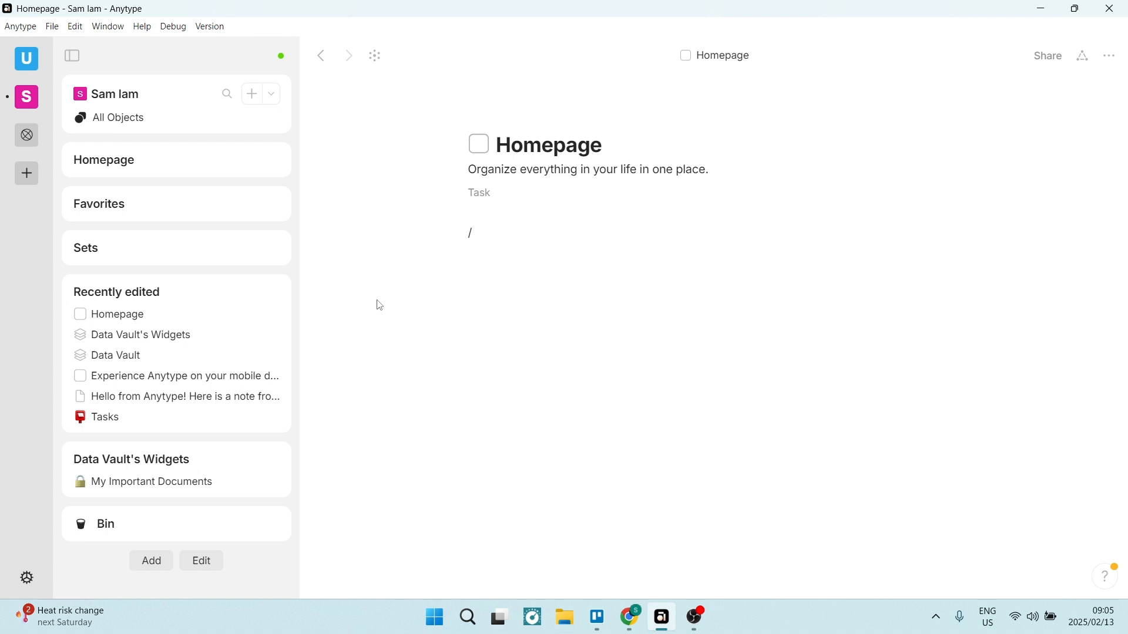
- Look through the application's Anytype, Window and Version commands without choosing any, and return to the Homepage
{"action": "left_click", "coordinate": [24, 30]}
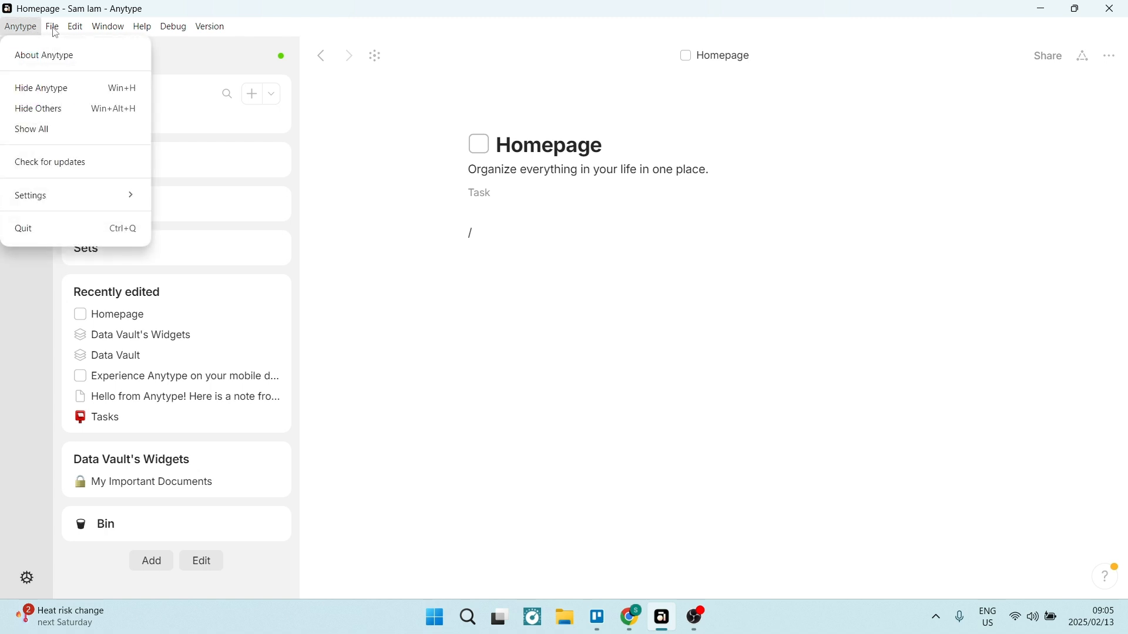
{"action": "mouse_move", "coordinate": [71, 29]}
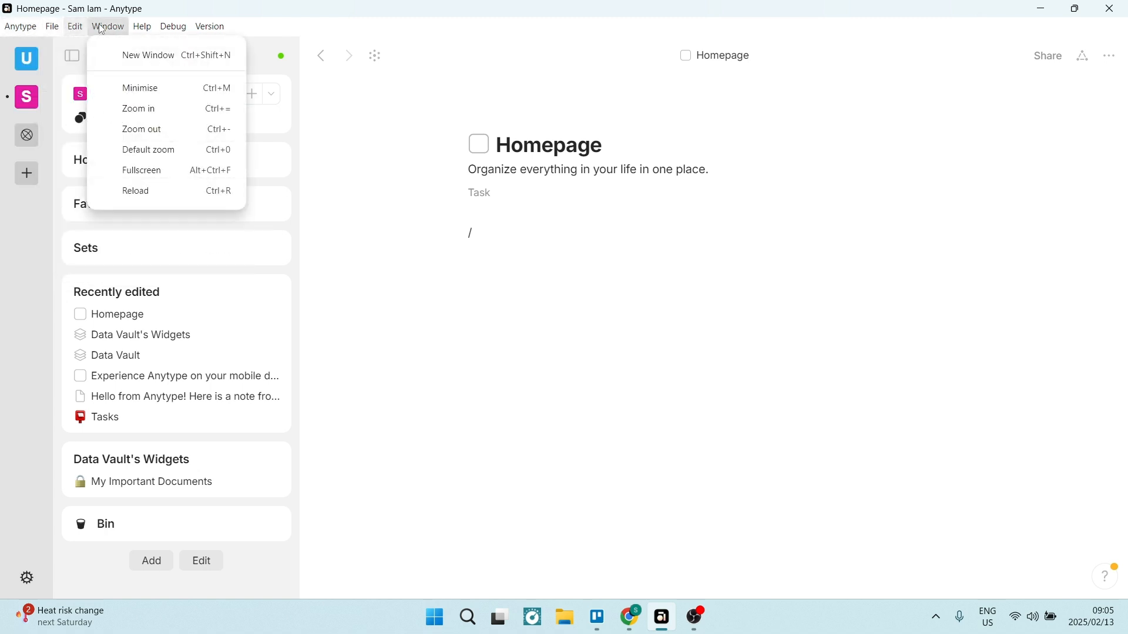
{"action": "mouse_move", "coordinate": [181, 30]}
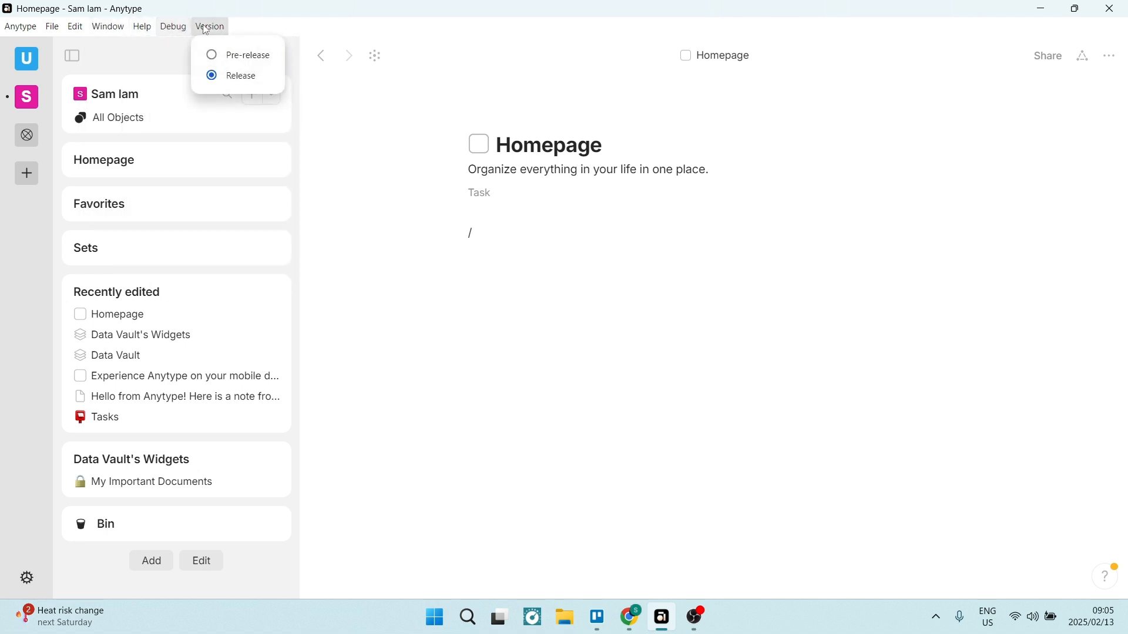
{"action": "left_click", "coordinate": [379, 171]}
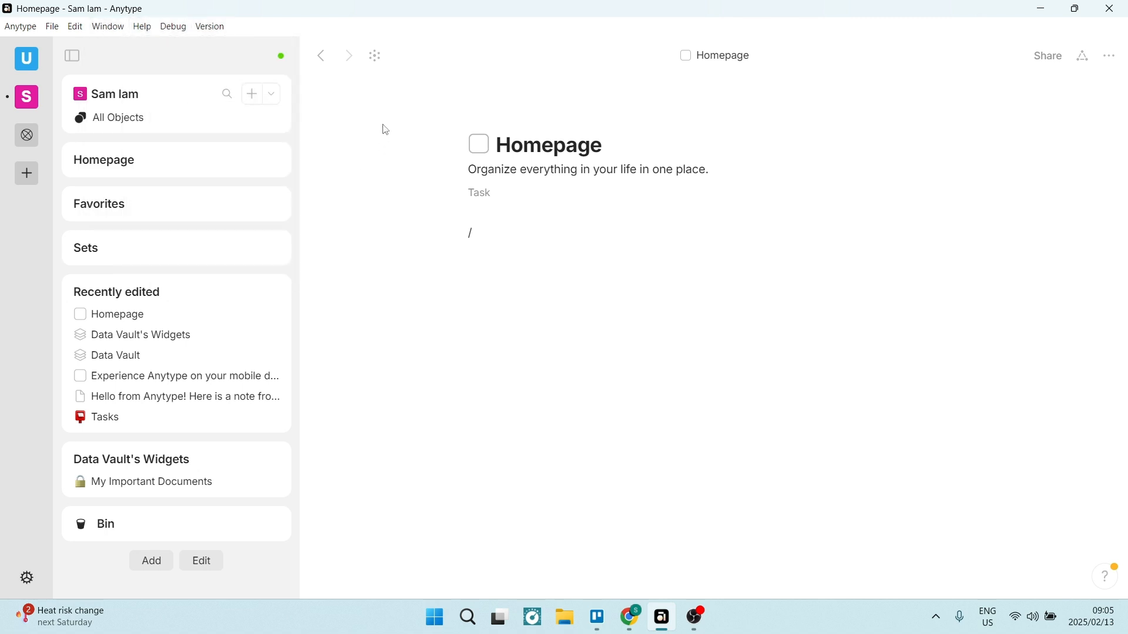